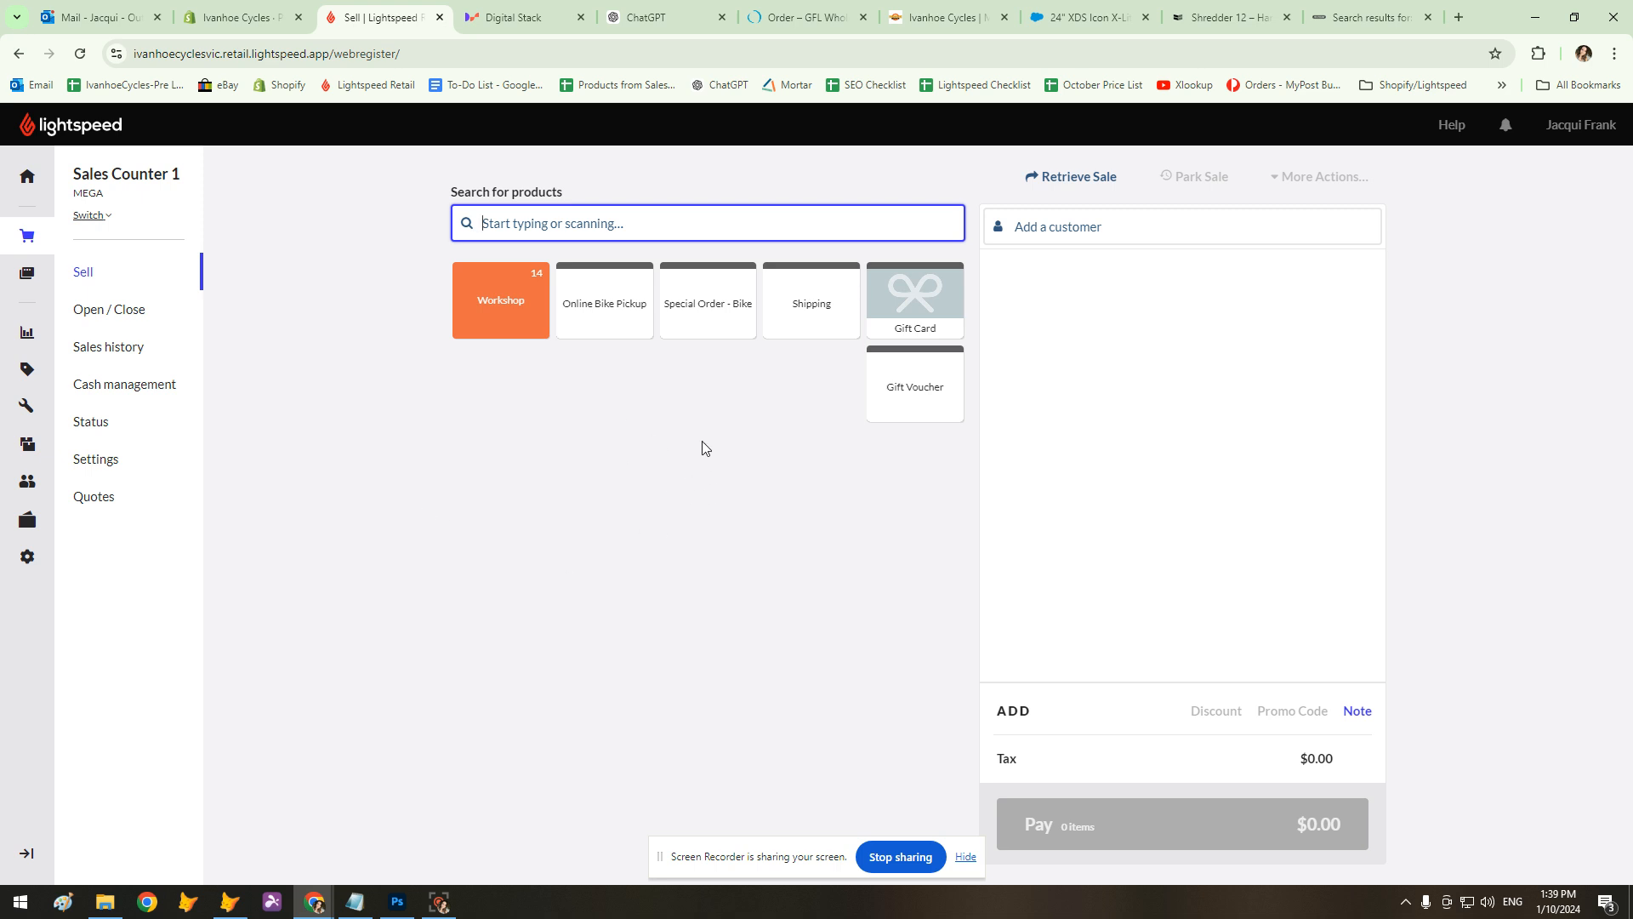
Add a Special Order - Bike deposit to a new sale and assign the existing test customer.
{"action": "left_click", "coordinate": [700, 463]}
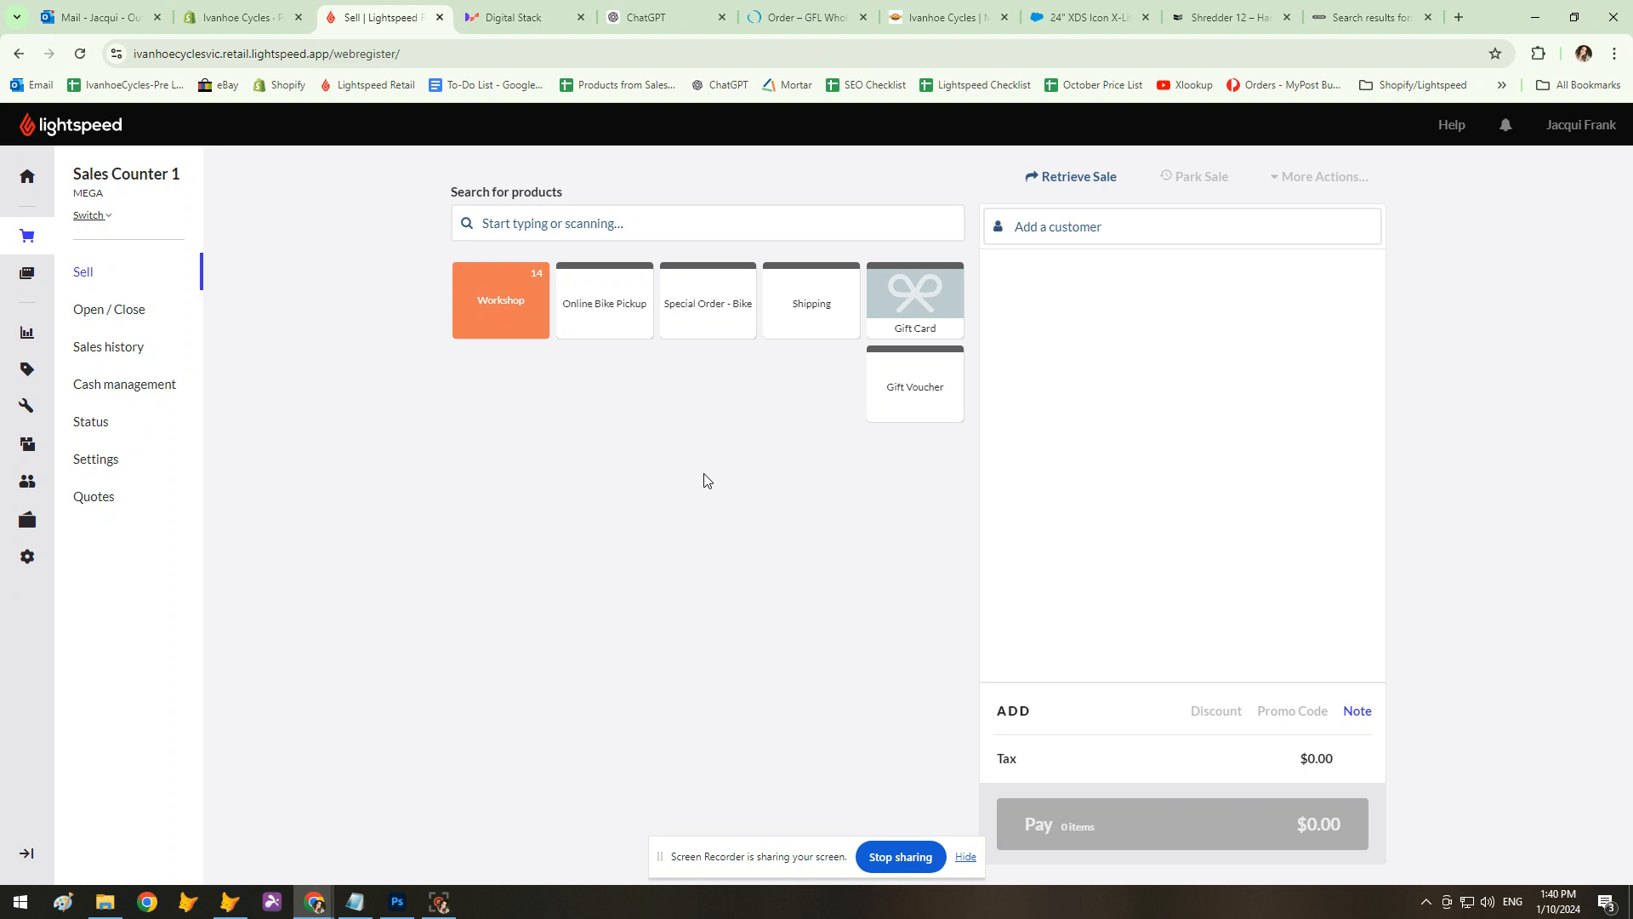
{"action": "left_click", "coordinate": [716, 329]}
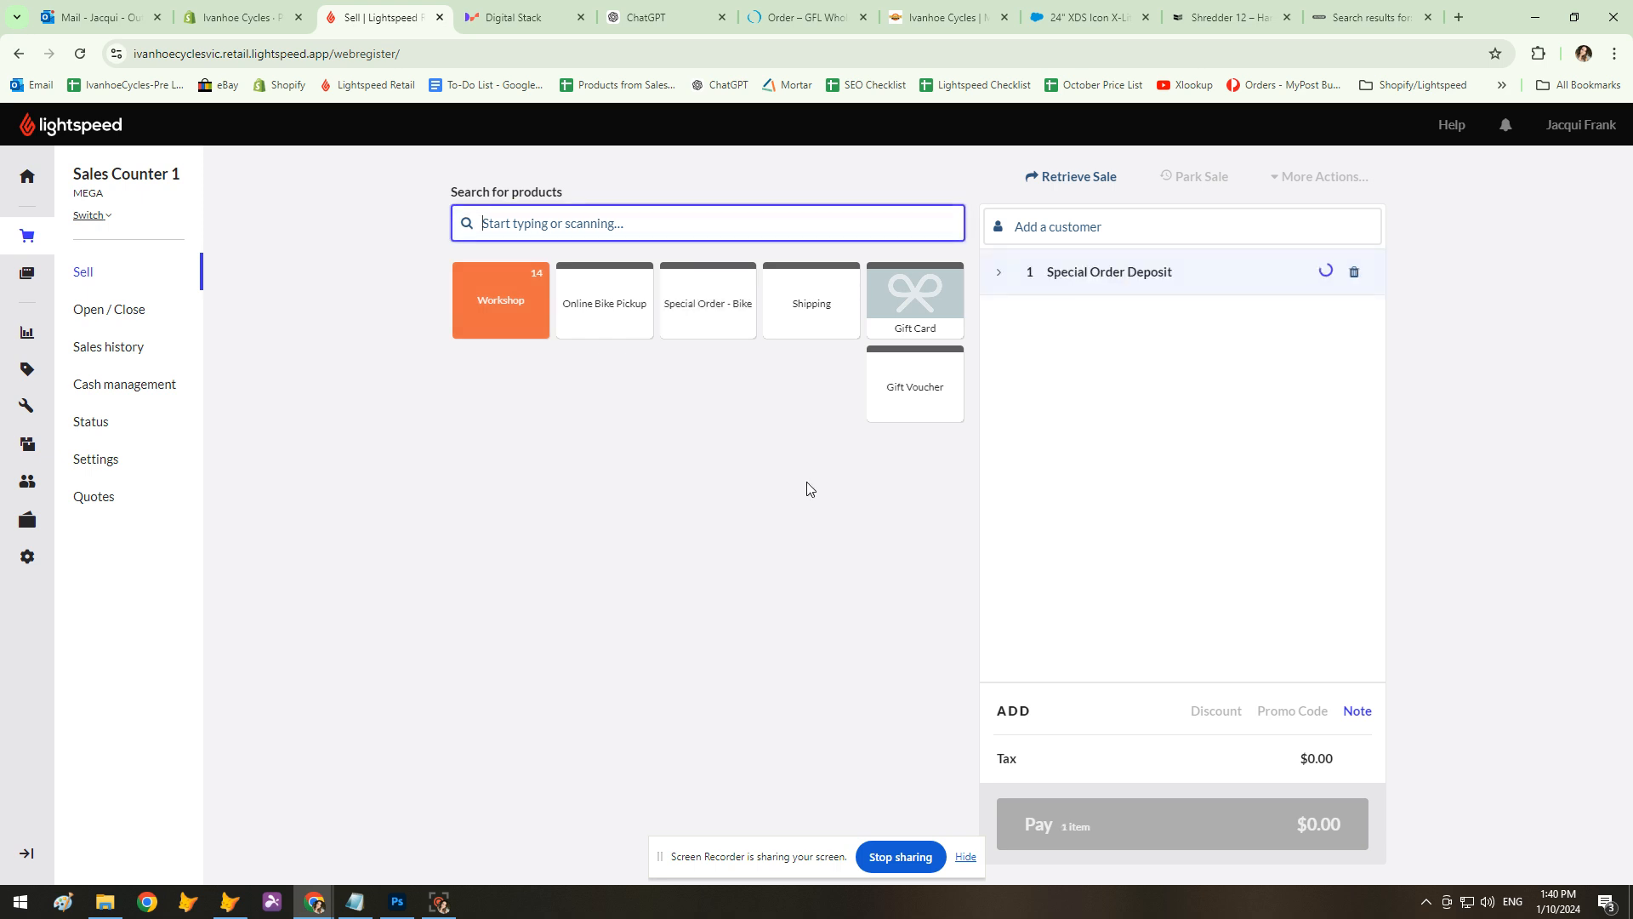
{"action": "left_click", "coordinate": [997, 272]}
{"action": "left_click", "coordinate": [1136, 224]}
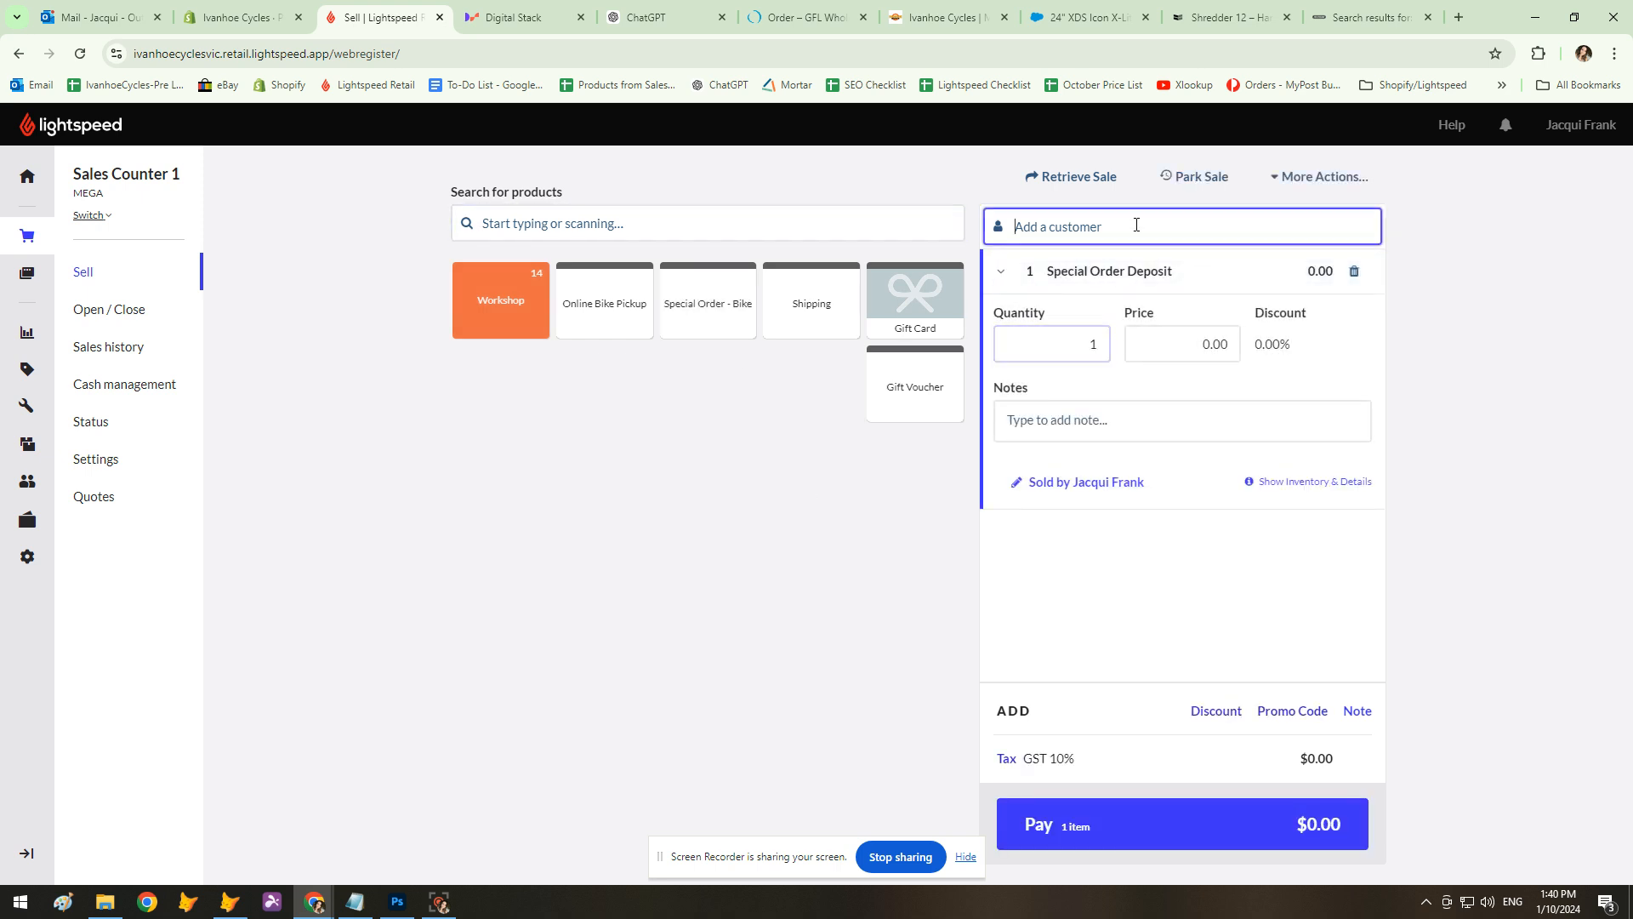
{"action": "type", "text": "test customer"}
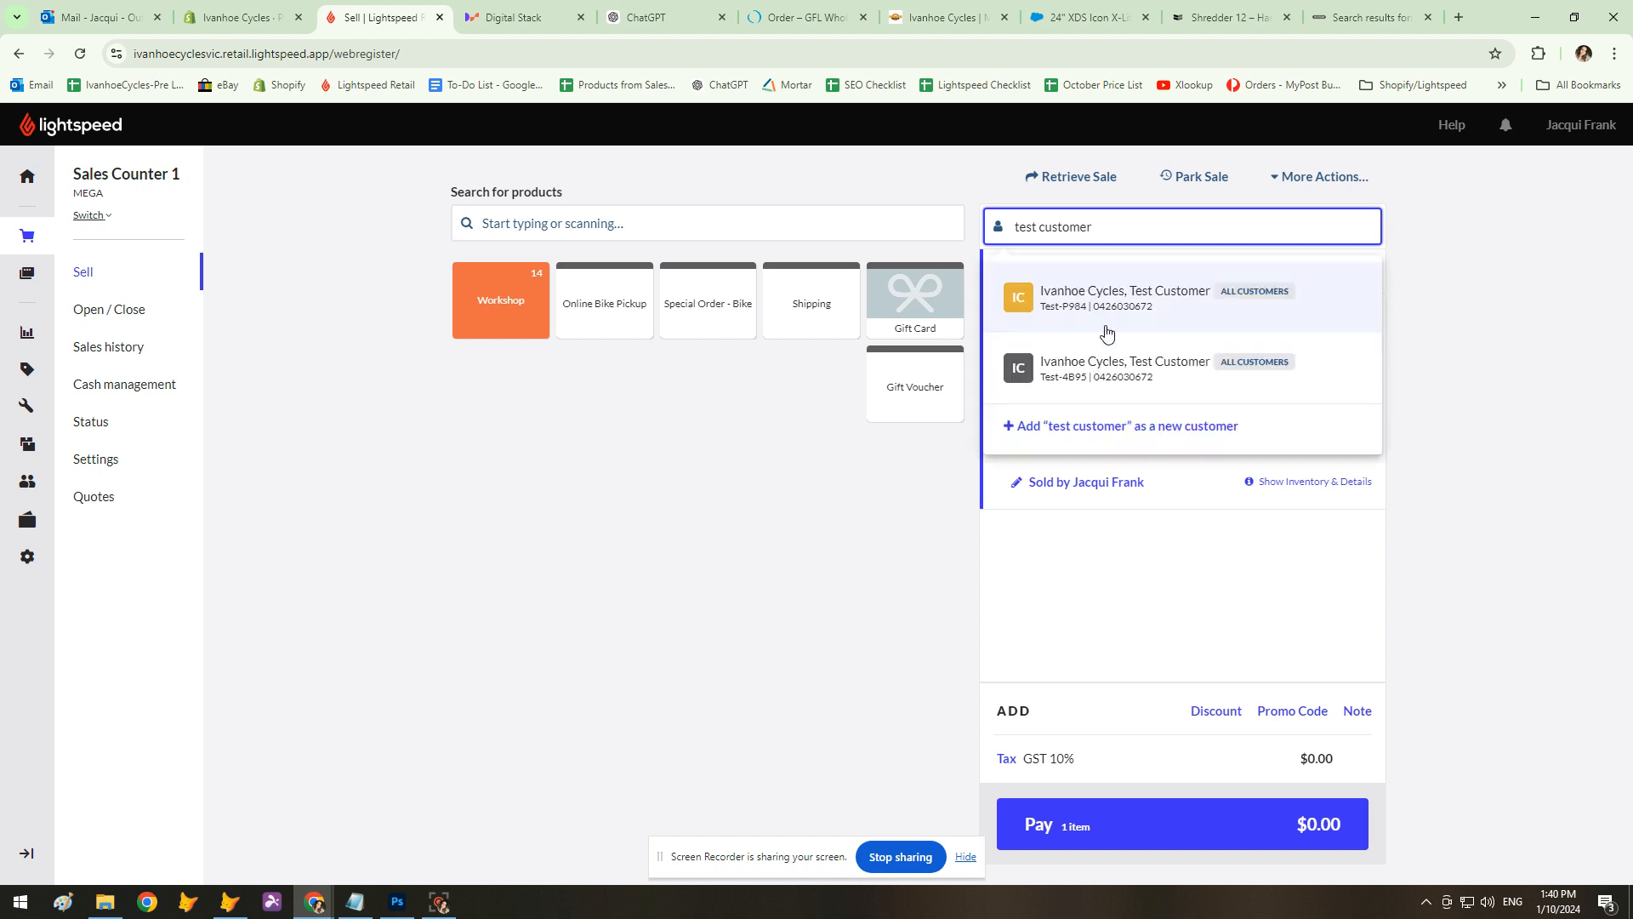
{"action": "left_click", "coordinate": [1130, 294]}
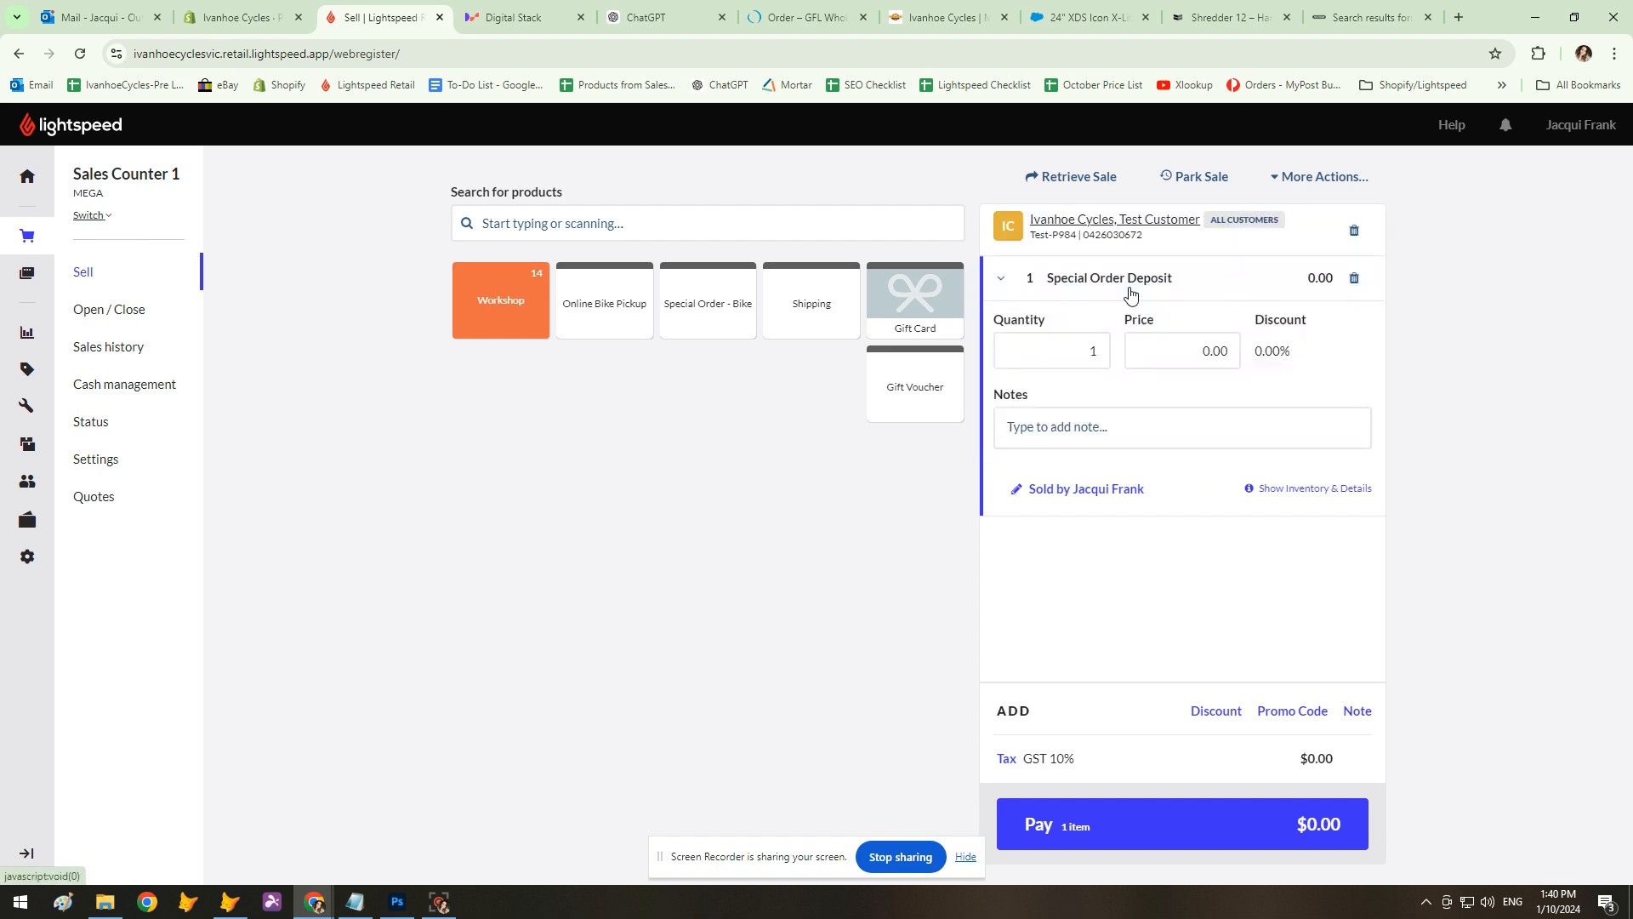
Set the deposit's price to 200 and add the item note "Mongoose Rockadile 24" (2025)".
{"action": "left_click", "coordinate": [1134, 358]}
{"action": "type", "text": "20"}
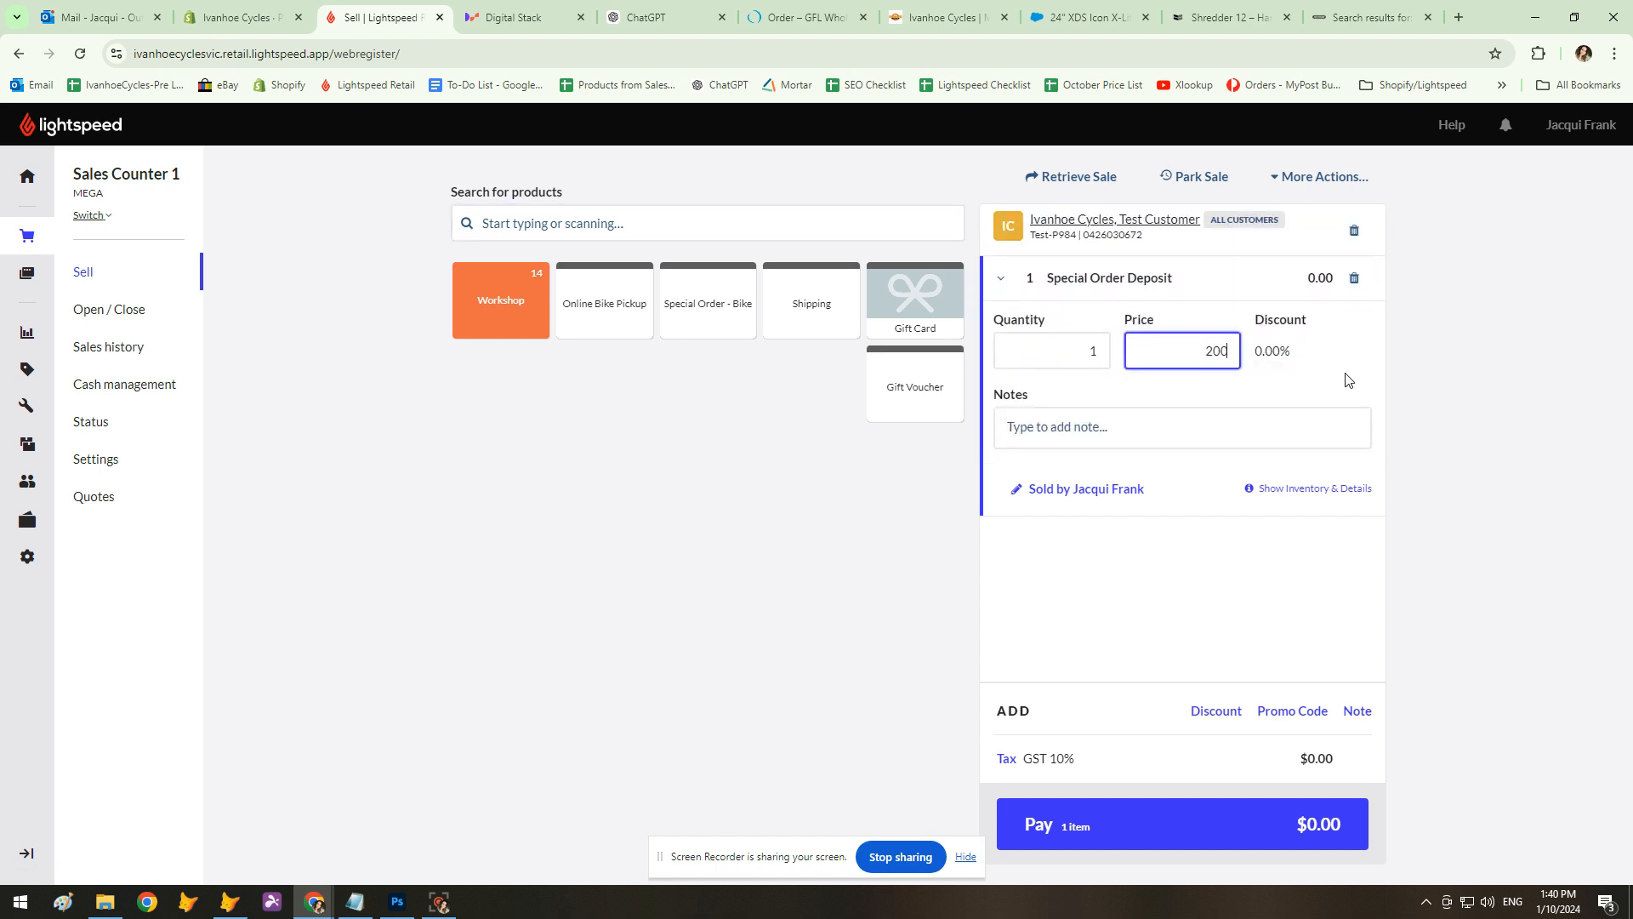
{"action": "left_click", "coordinate": [1247, 388]}
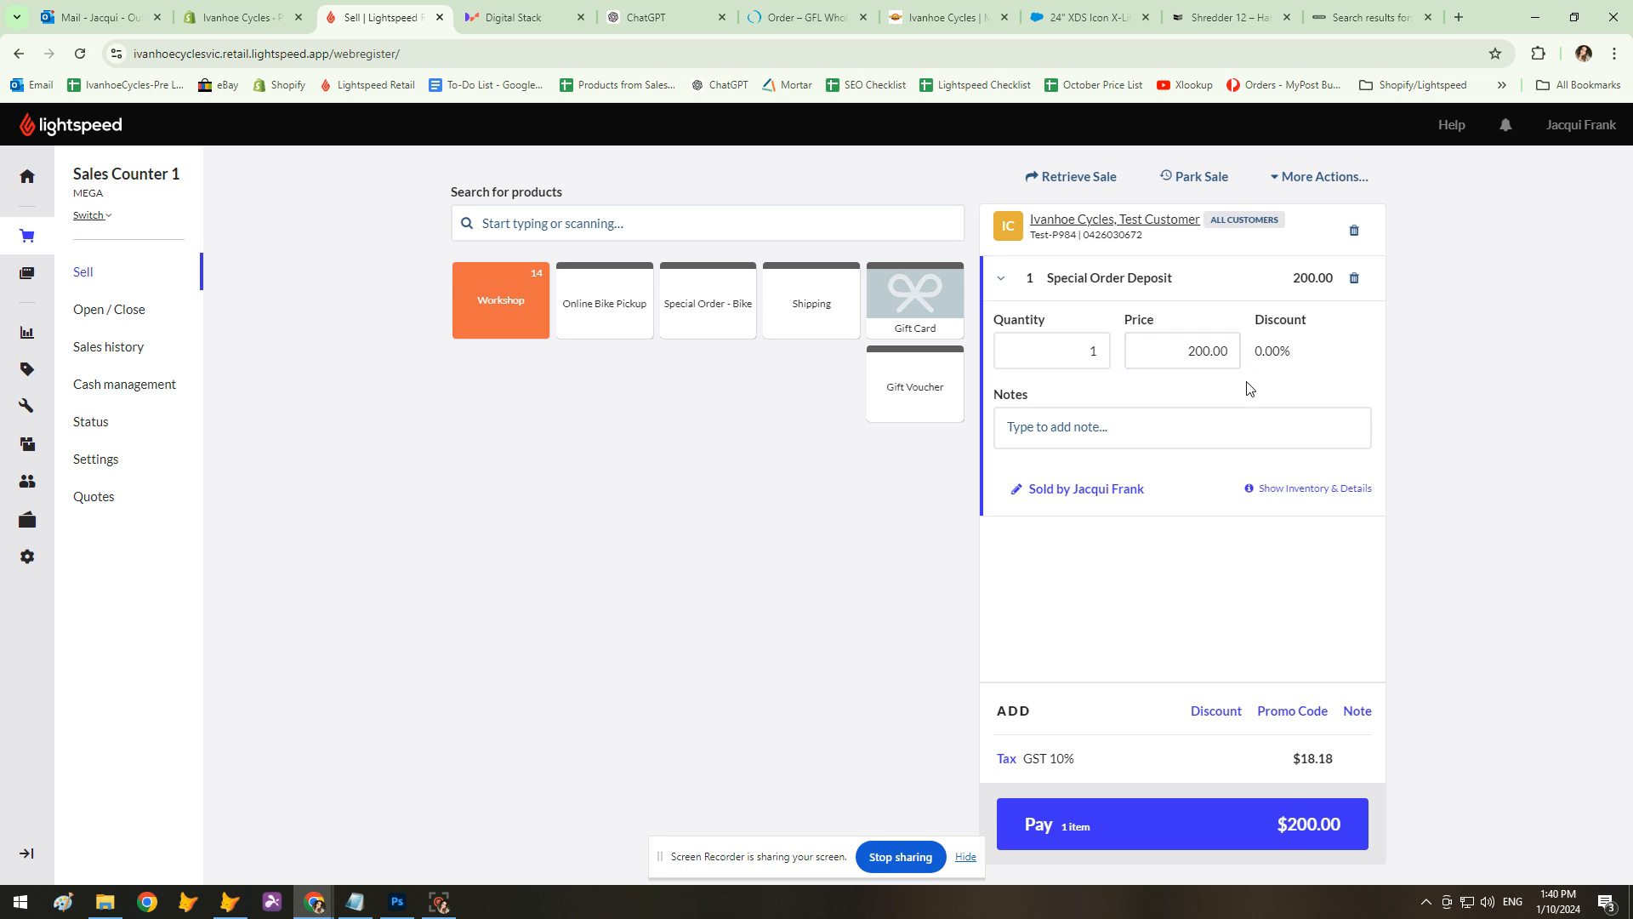
{"action": "left_click", "coordinate": [1098, 428]}
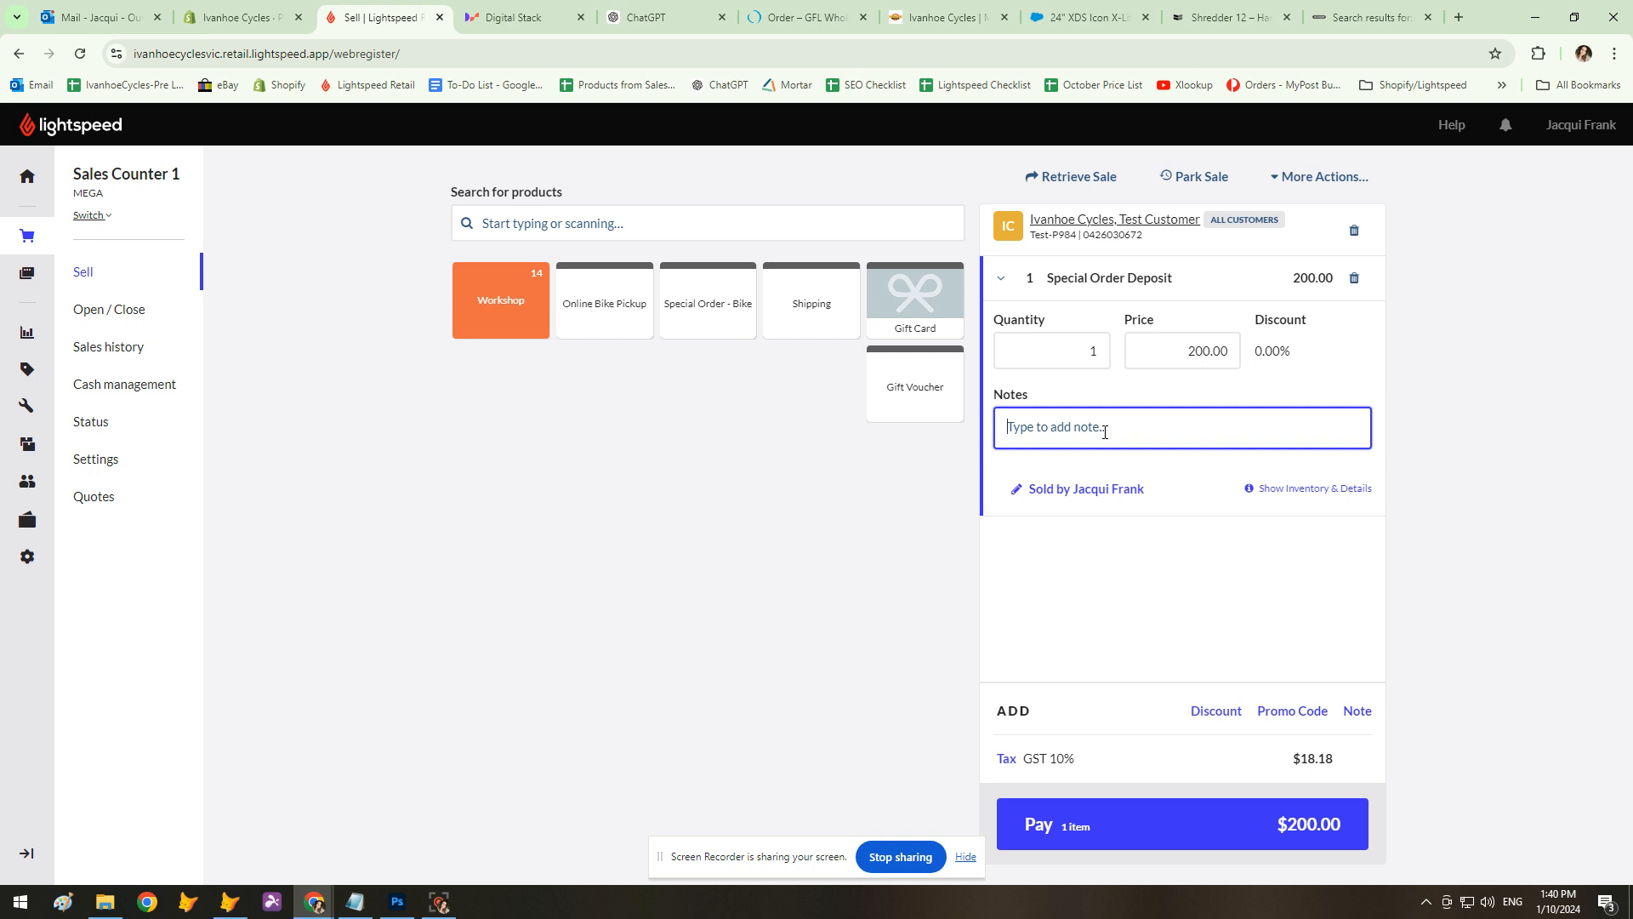
{"action": "type", "text": "Mongoose Rockadile 24\""}
{"action": "type", "text": " 29"}
{"action": "type", "text": "(2025"}
{"action": "left_click", "coordinate": [1106, 561]}
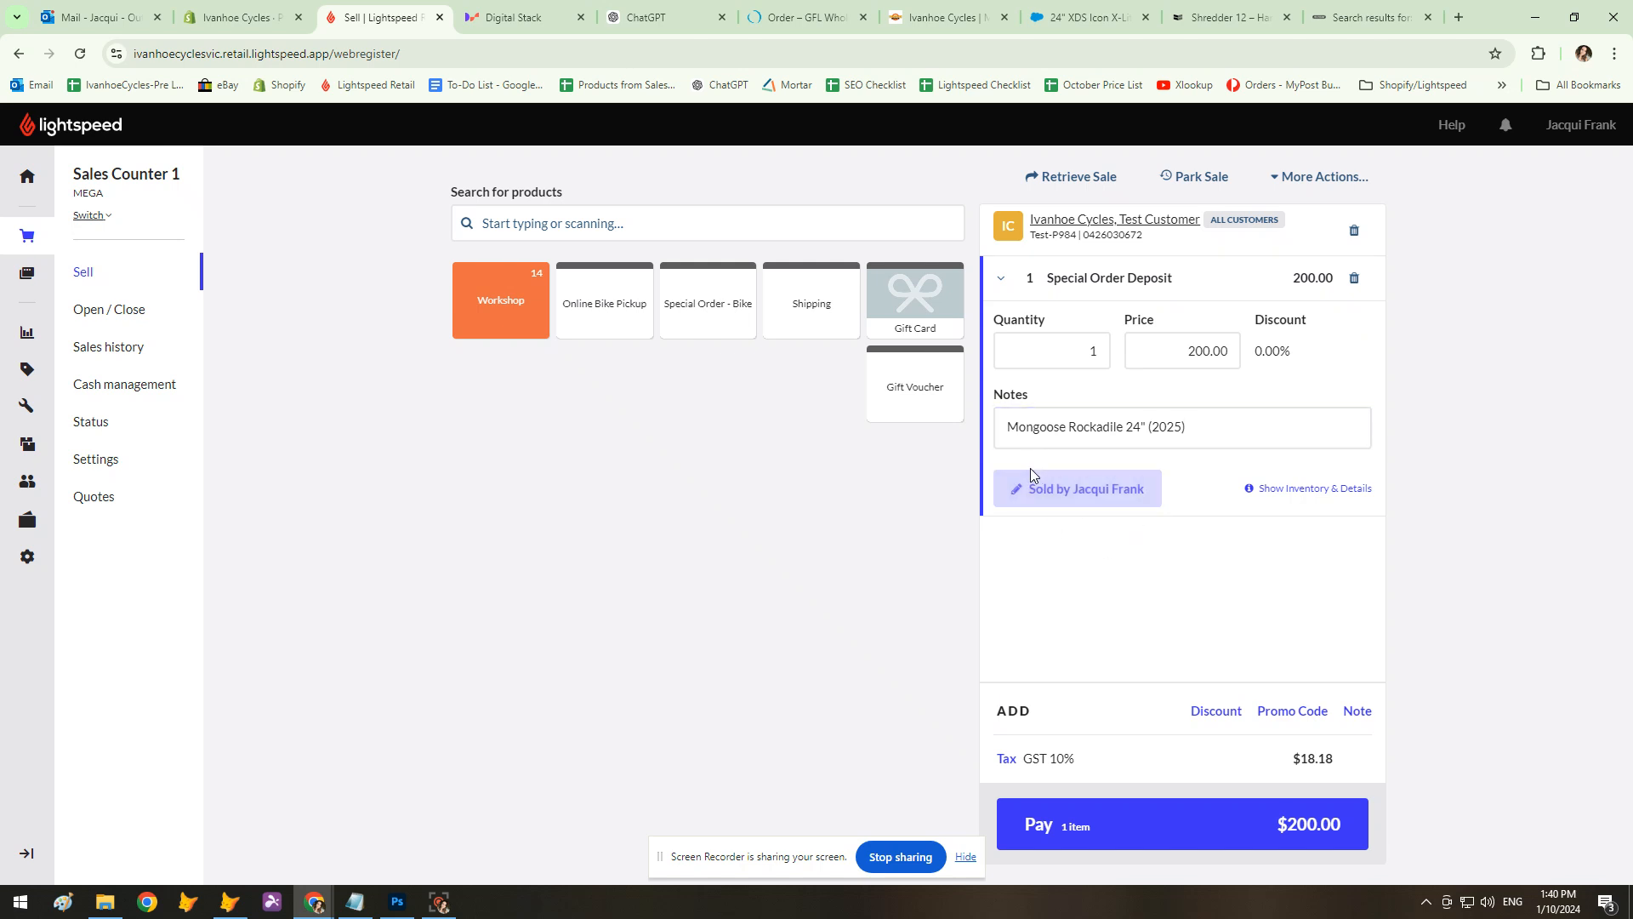
Mark the sale as unfulfilled for pickup, keeping the customer's contact details and adding the sale note "Order from PSI Cycling".
{"action": "left_click", "coordinate": [1352, 179]}
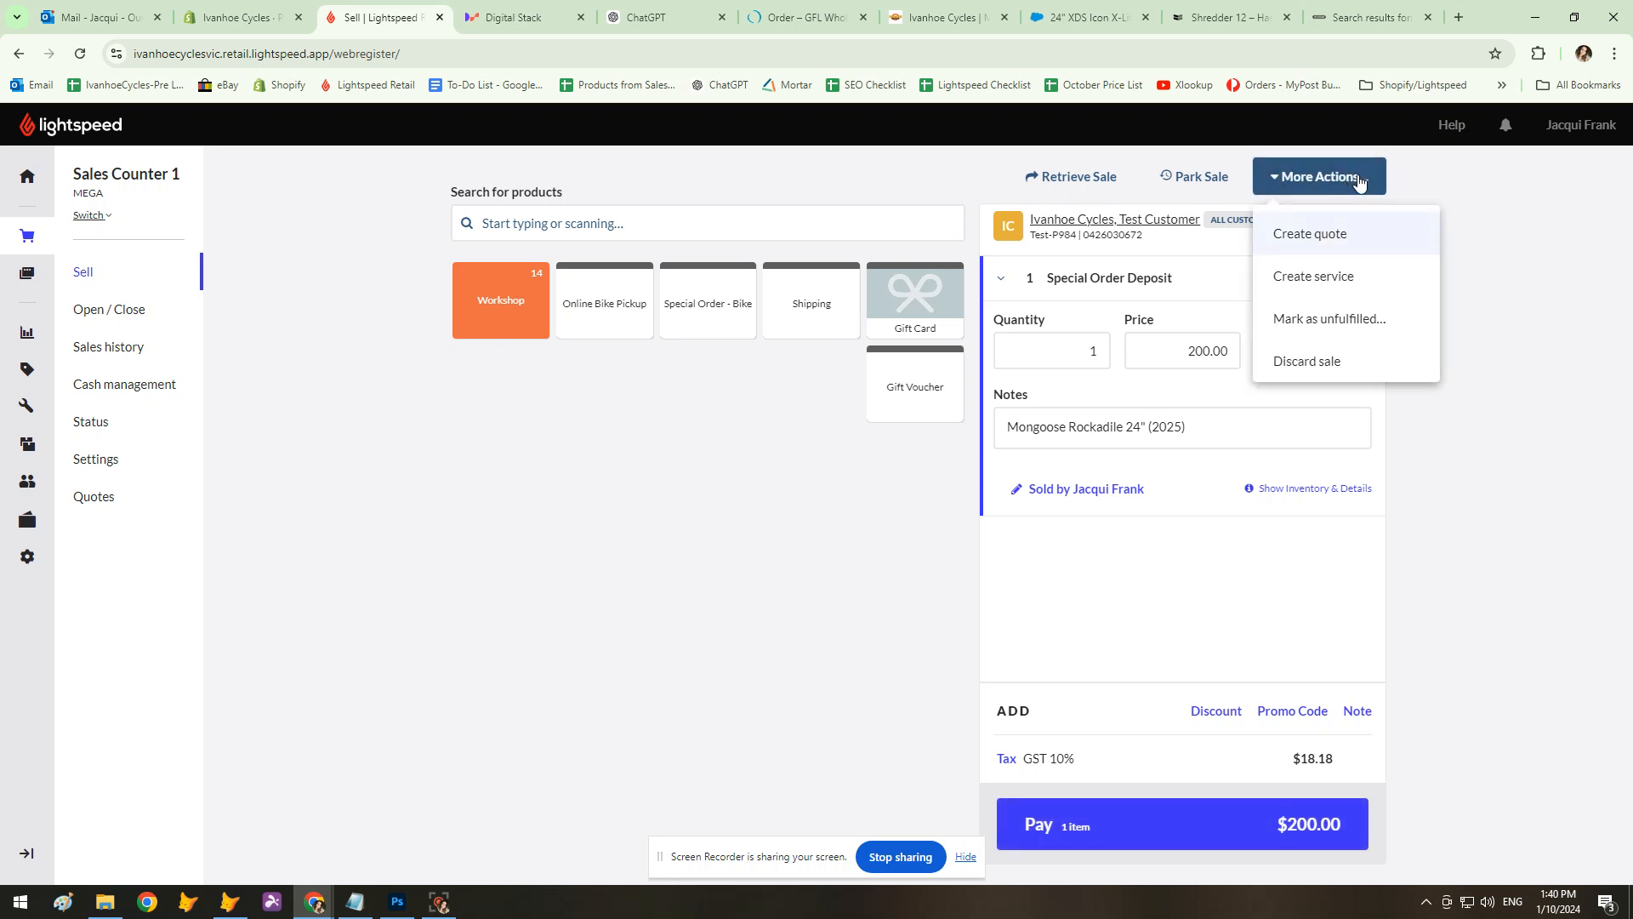
{"action": "left_click", "coordinate": [1365, 321]}
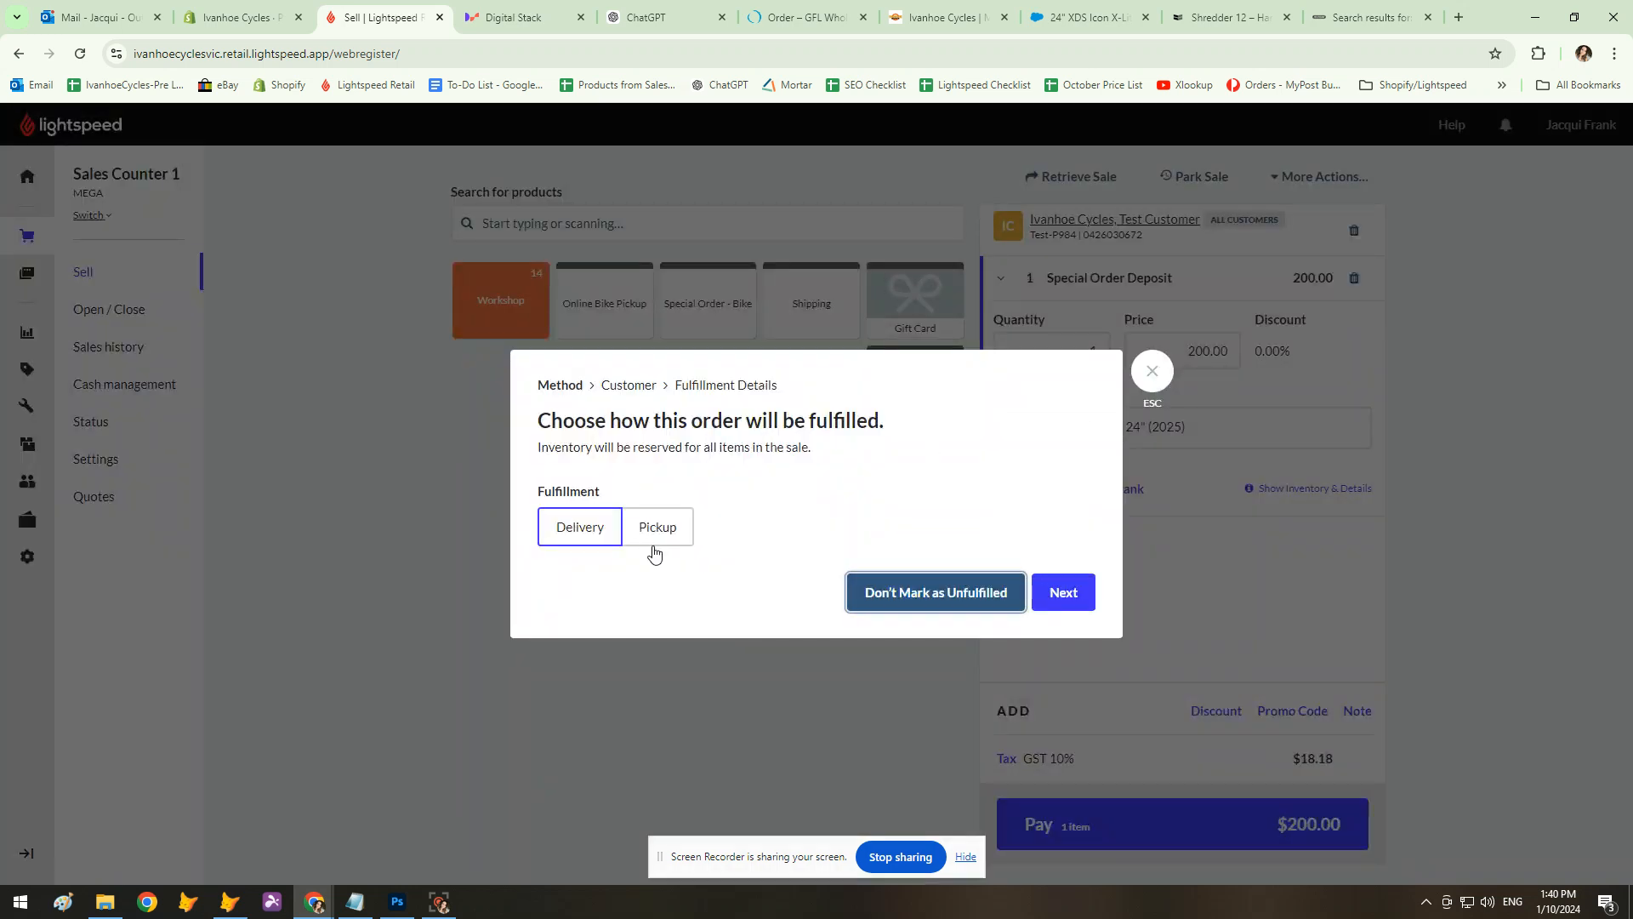
{"action": "left_click", "coordinate": [681, 524]}
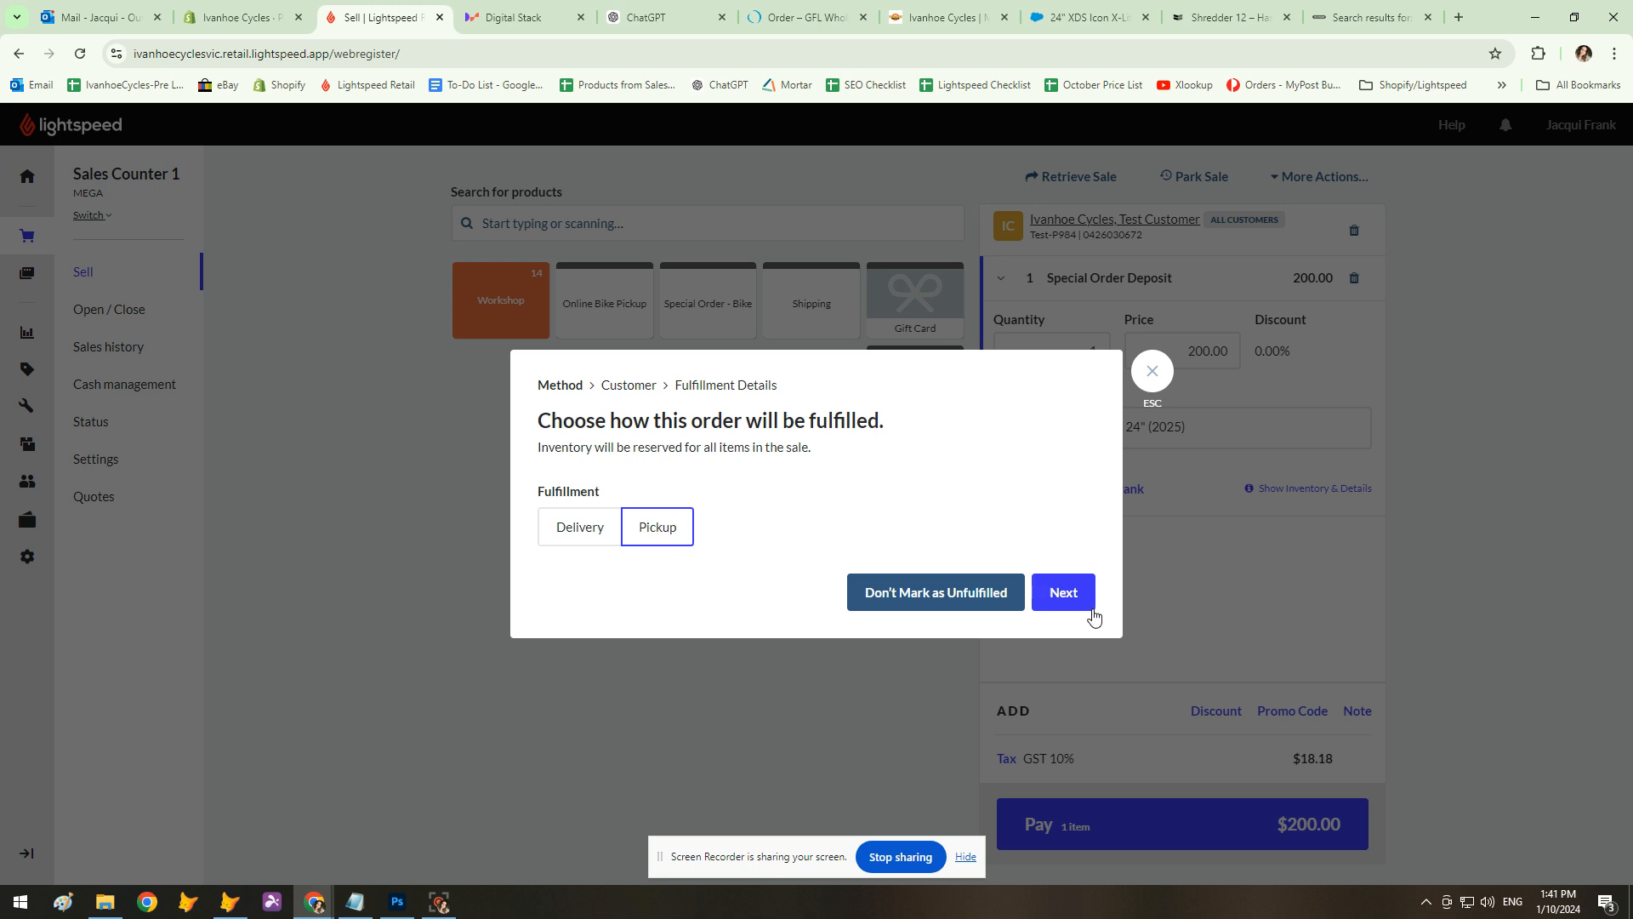
{"action": "left_click", "coordinate": [1057, 597]}
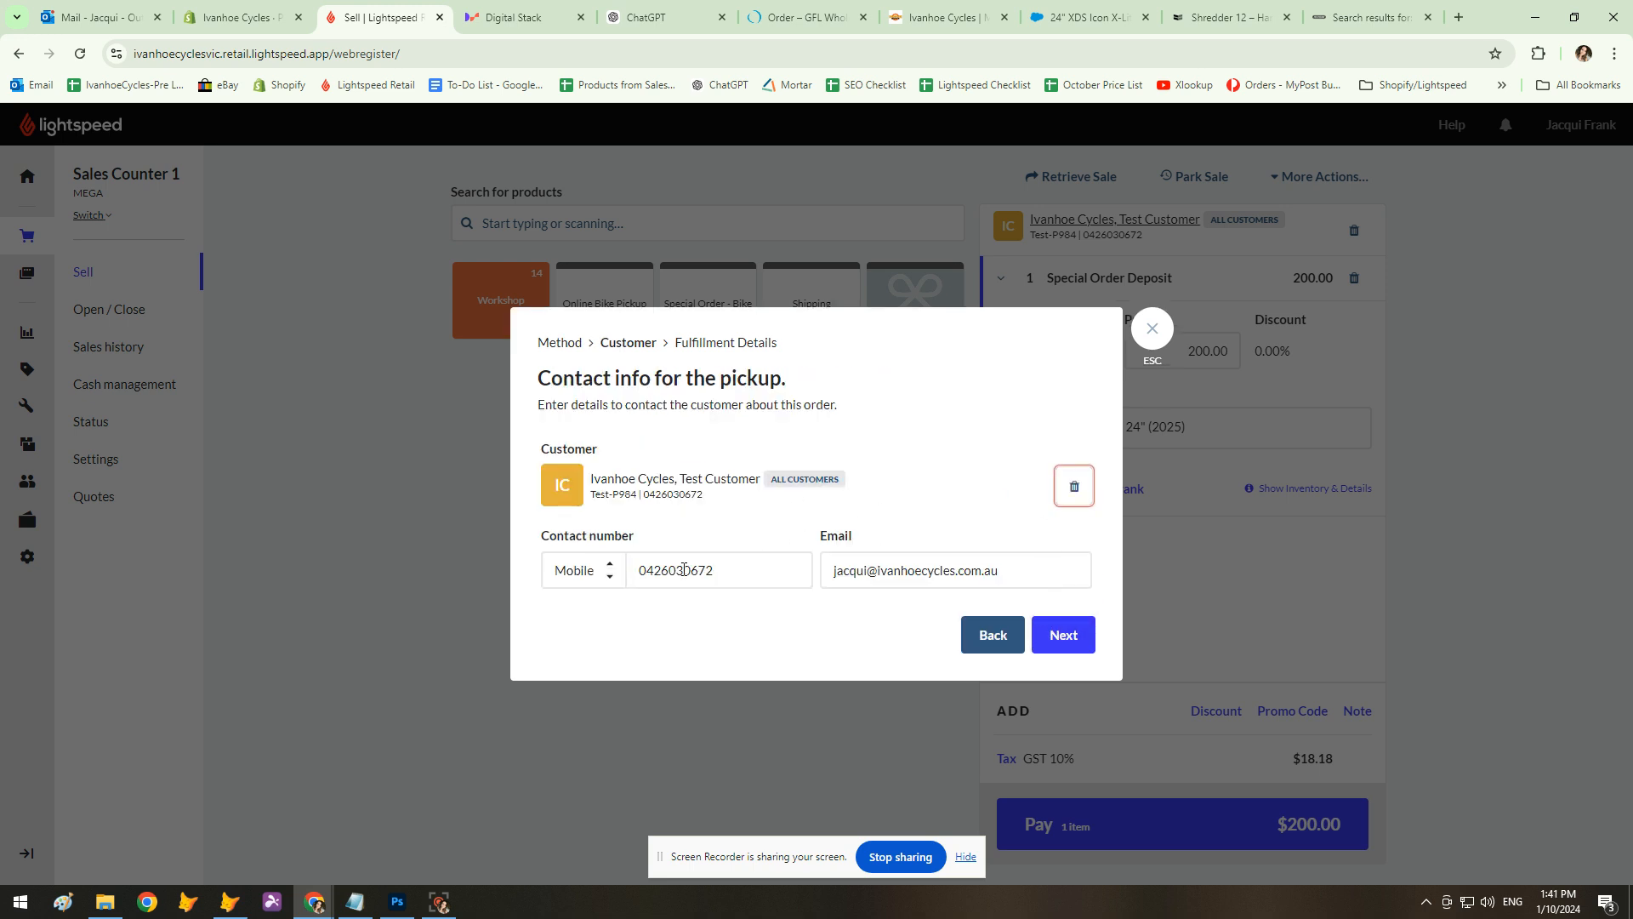
{"action": "left_click", "coordinate": [1083, 640]}
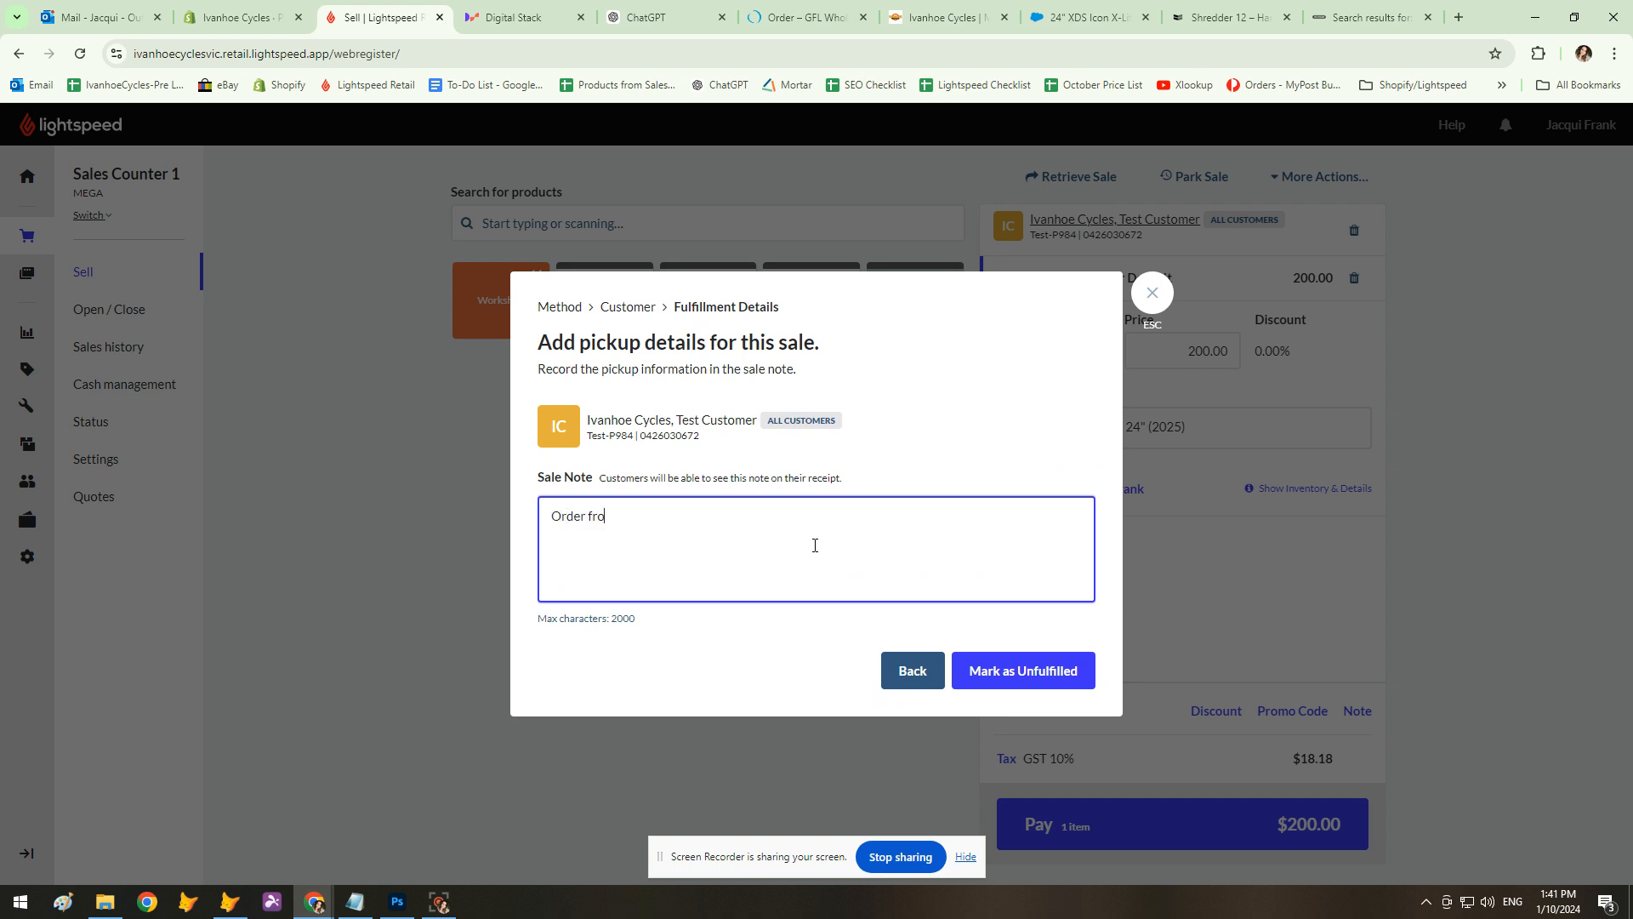
{"action": "type", "text": "Order from PSI Cycling"}
{"action": "left_click", "coordinate": [1039, 672]}
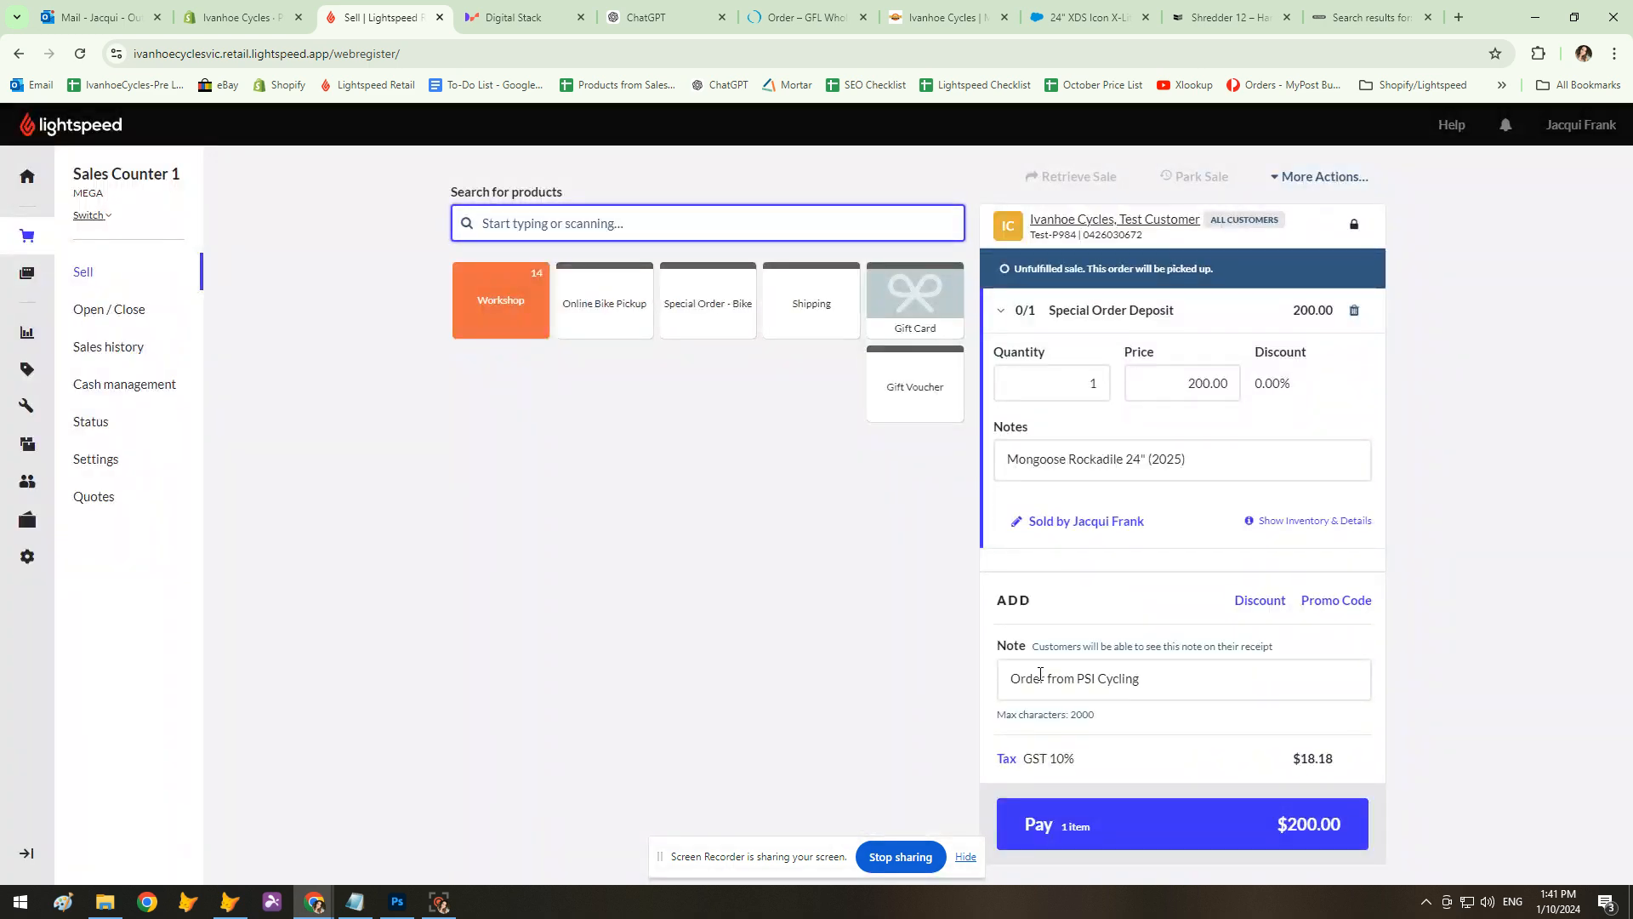
Take the full $200.00 payment in cash and complete the sale without emailing or printing a receipt.
{"action": "left_click", "coordinate": [1208, 821]}
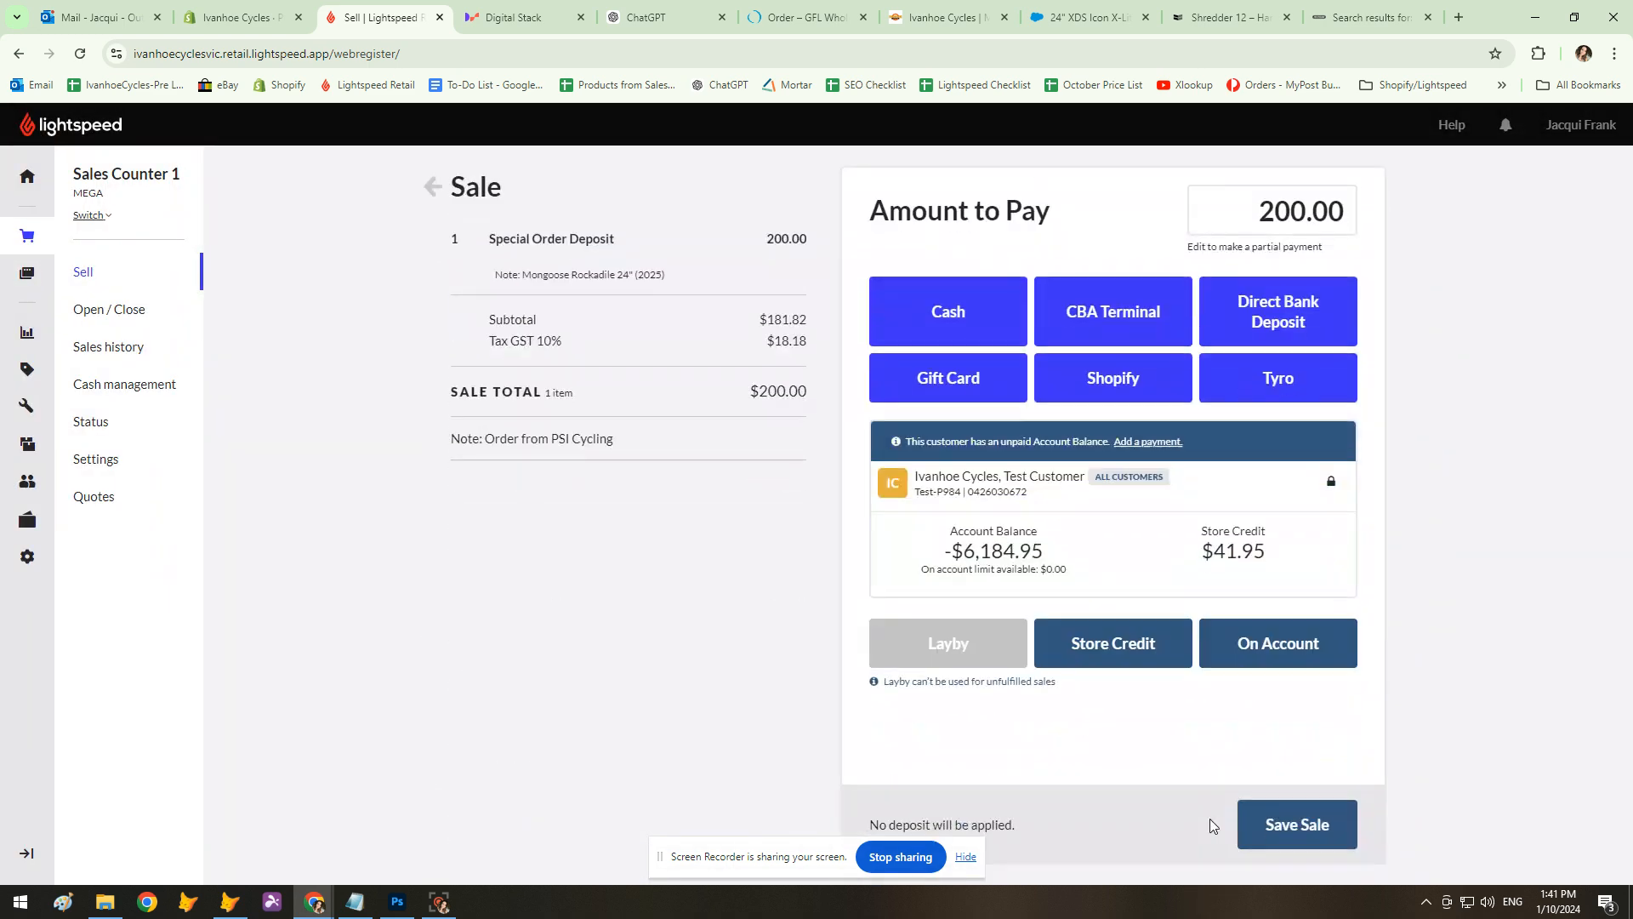
{"action": "left_click", "coordinate": [968, 309]}
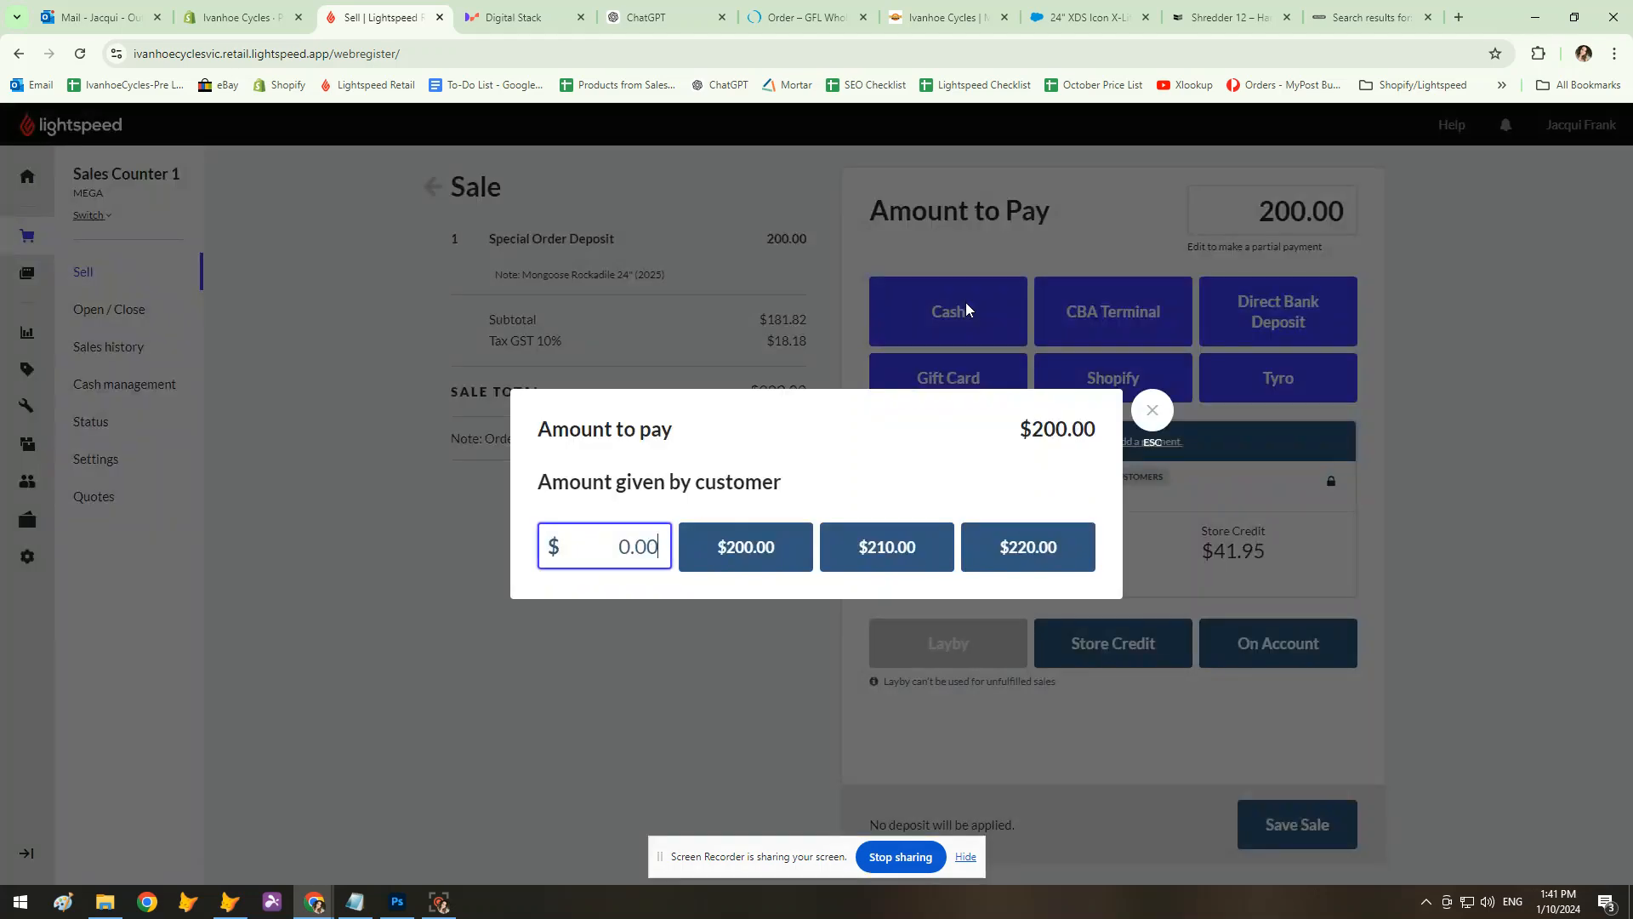
{"action": "left_click", "coordinate": [761, 547]}
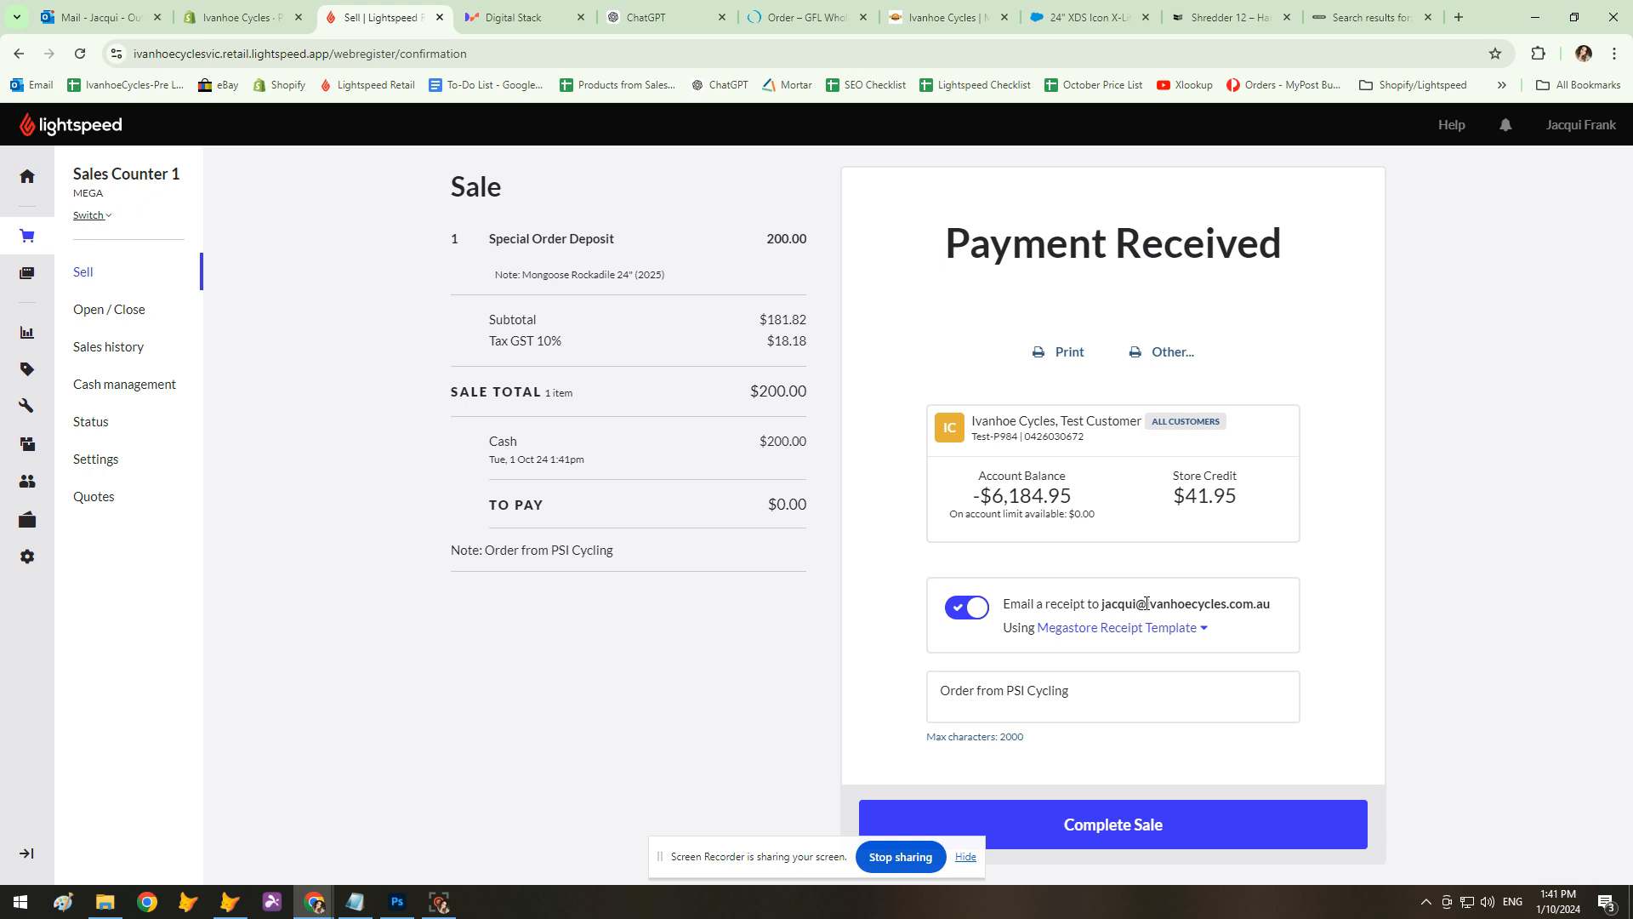
{"action": "left_click", "coordinate": [945, 607]}
{"action": "left_click", "coordinate": [1176, 824]}
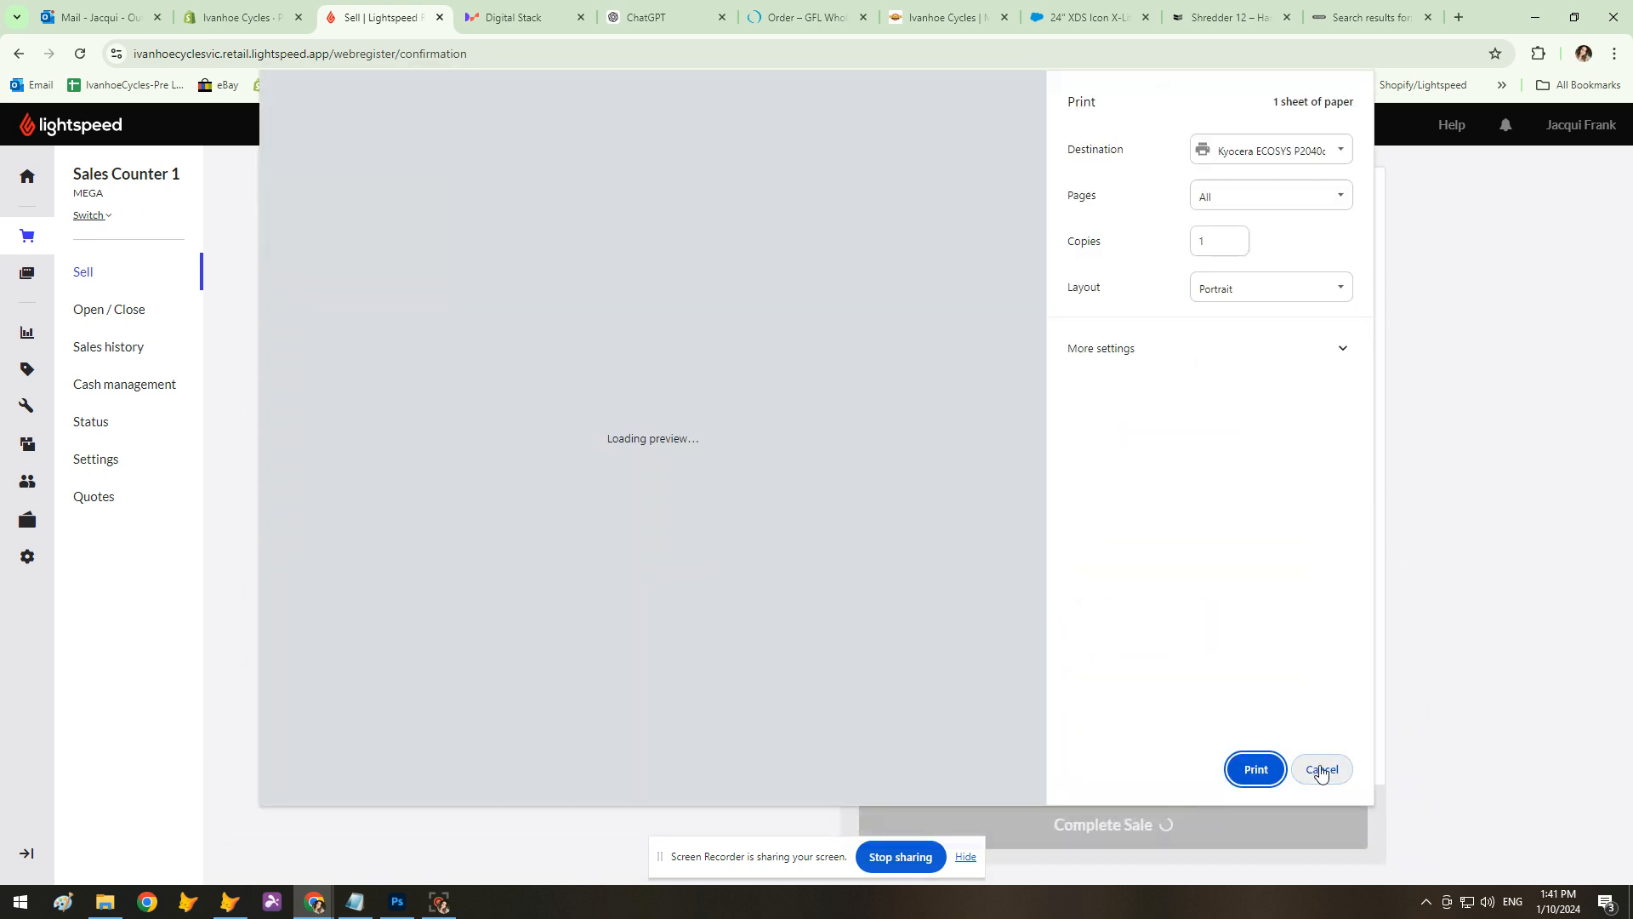
{"action": "left_click", "coordinate": [1327, 771]}
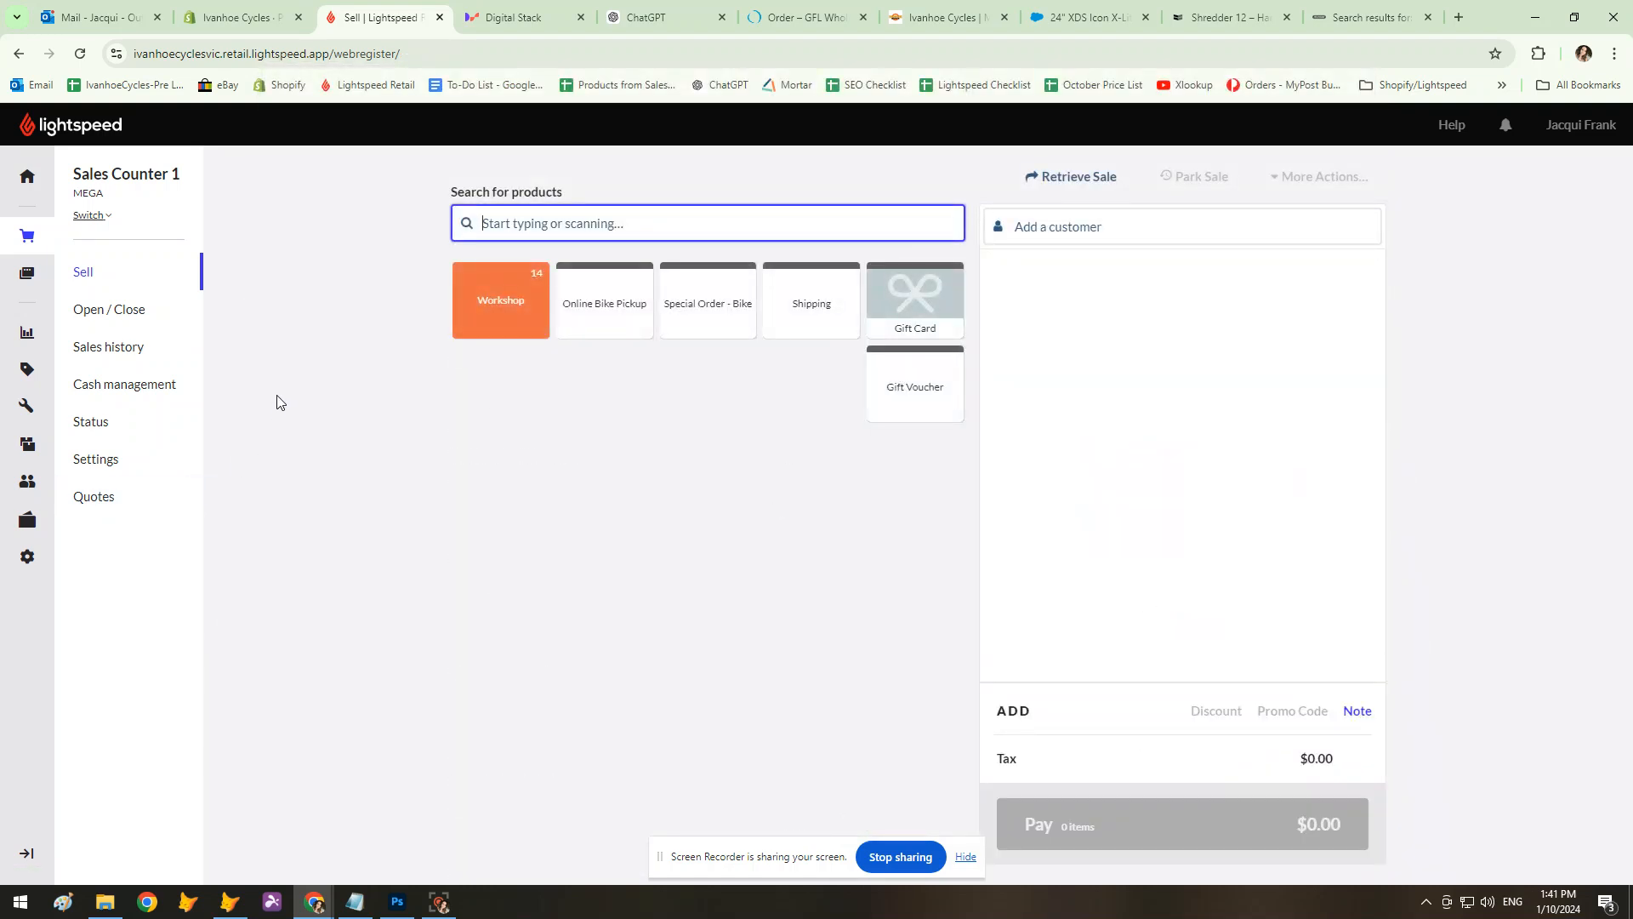
Expand the newest sale in the sales history to review the special order deposit's details.
{"action": "left_click", "coordinate": [327, 375]}
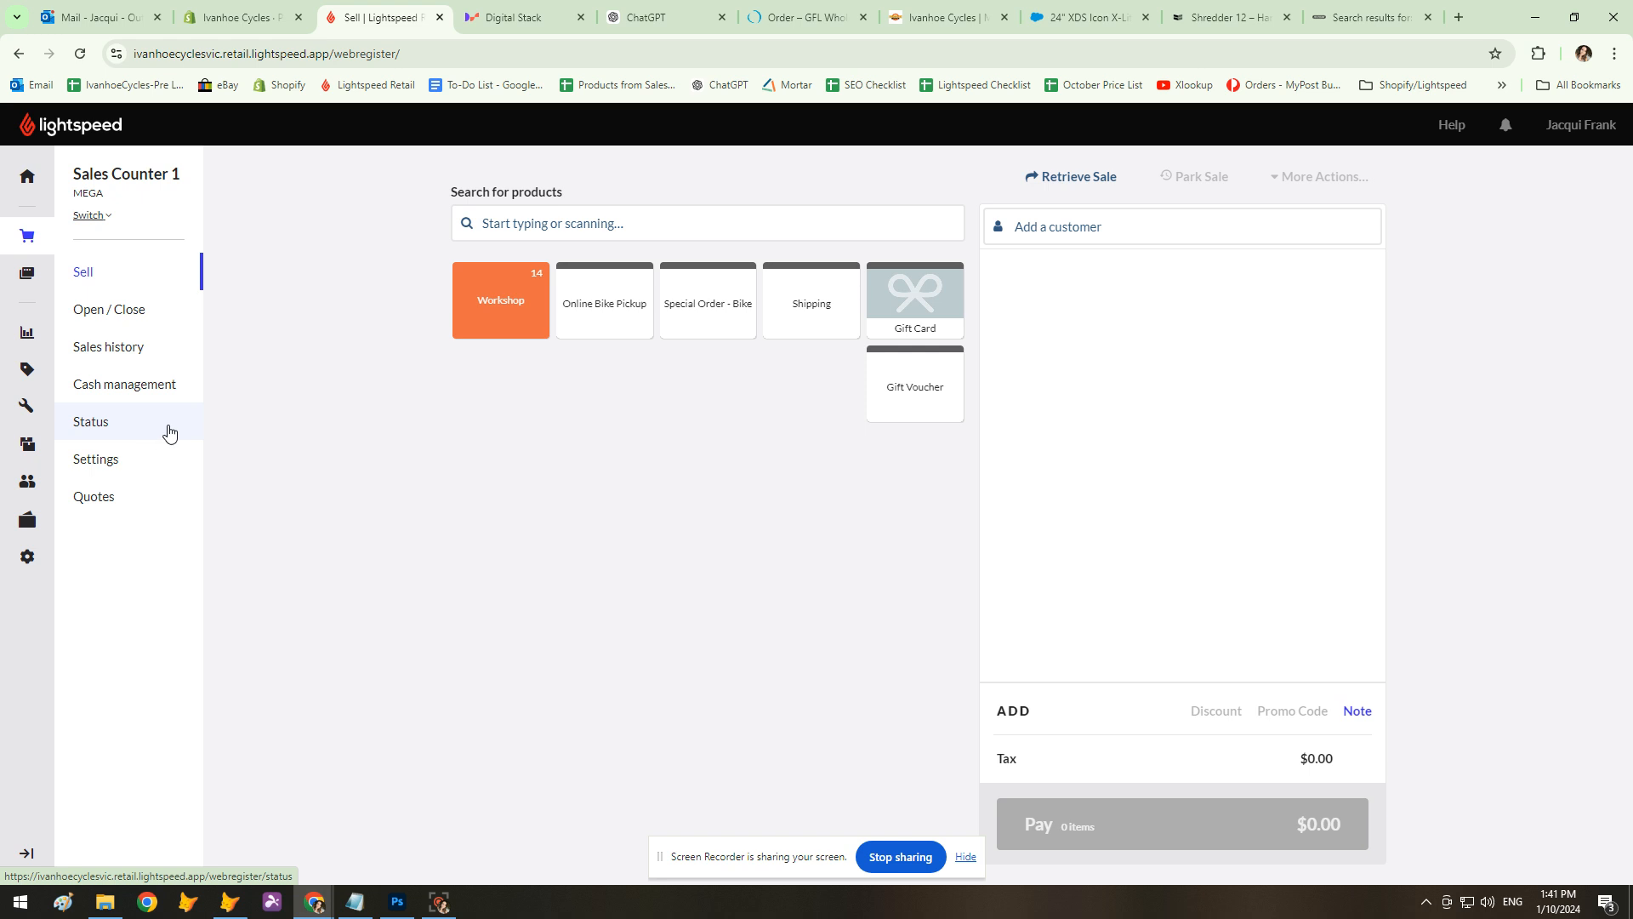
{"action": "left_click", "coordinate": [81, 347]}
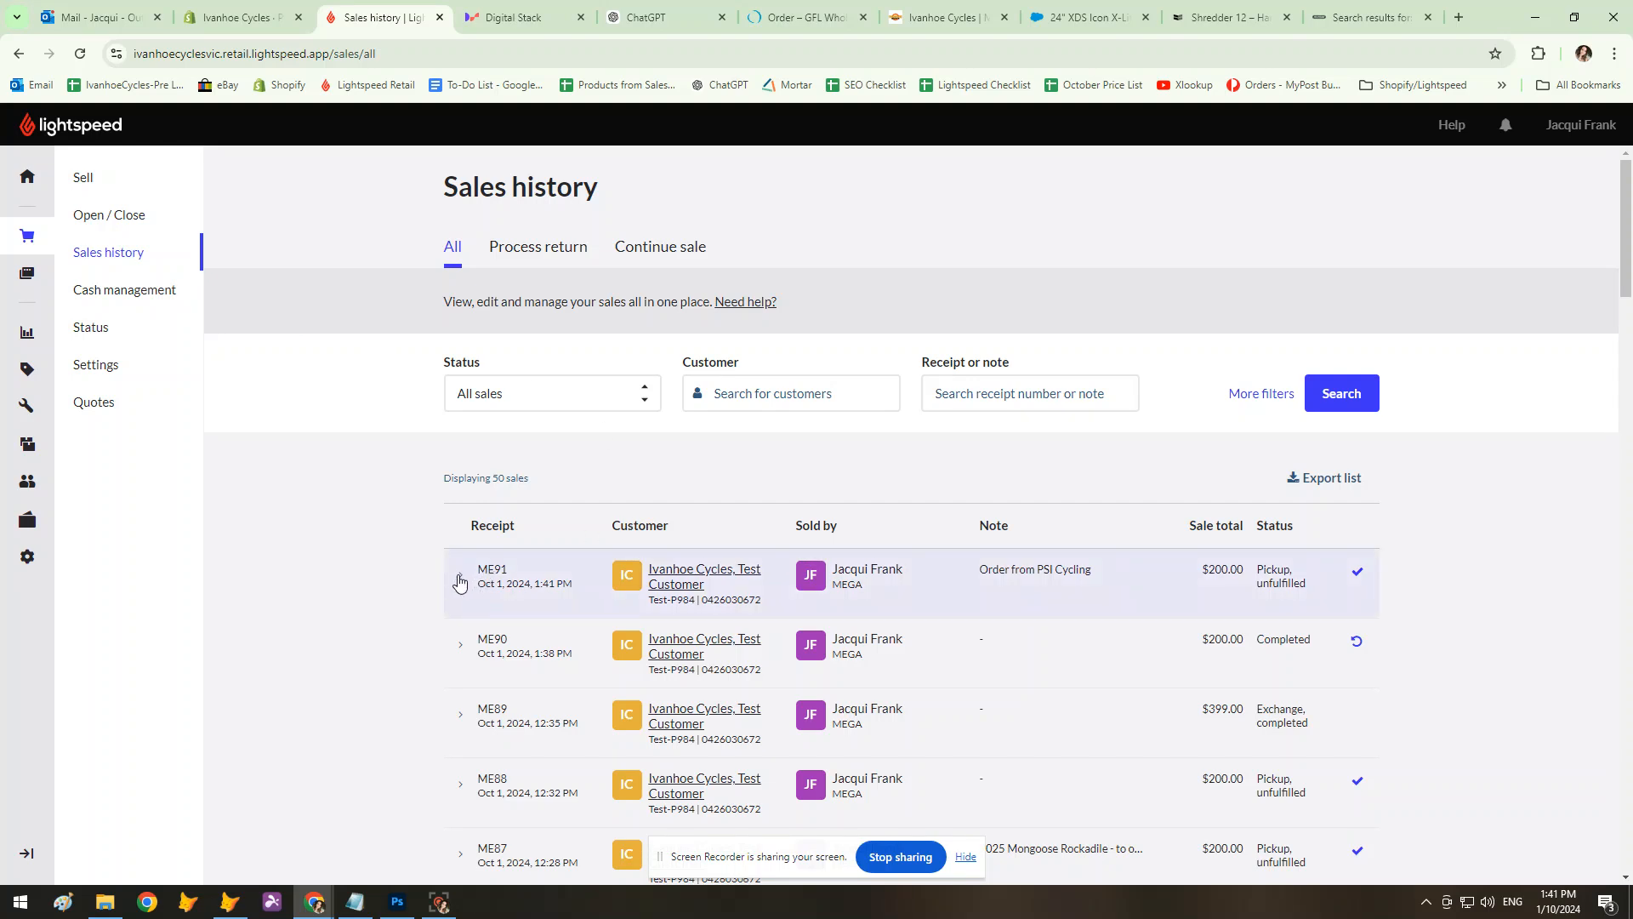
{"action": "left_click", "coordinate": [123, 253]}
{"action": "left_click", "coordinate": [460, 583]}
{"action": "scroll", "coordinate": [379, 580], "scroll_direction": "down", "scroll_amount": 3}
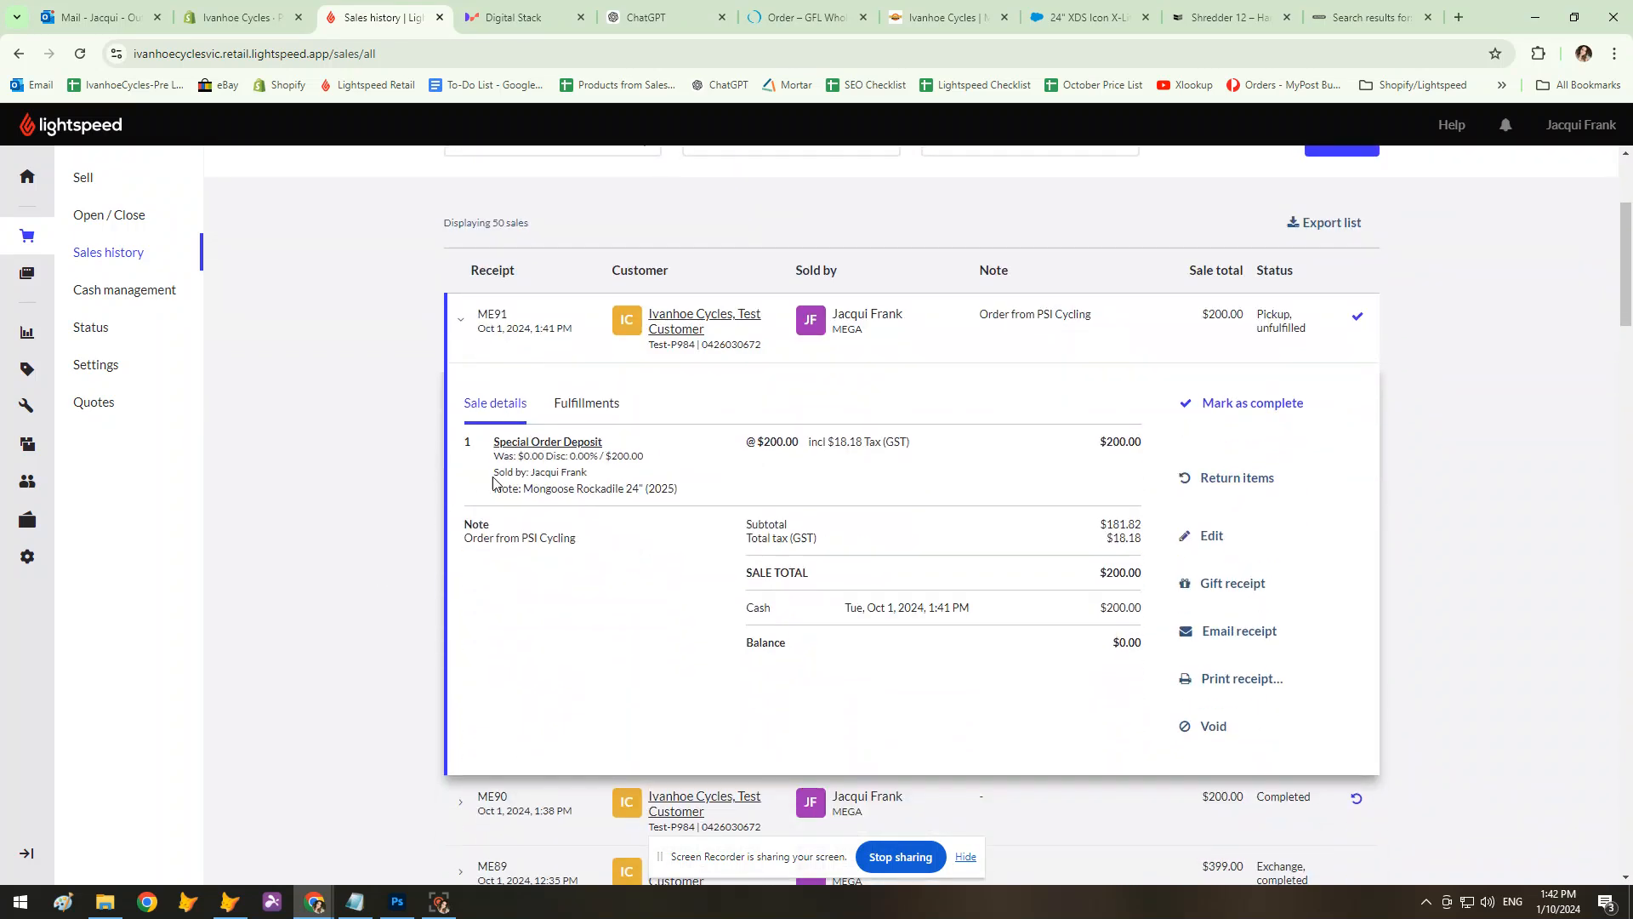
Open the deposit sale's fulfillment and mark it as picked up.
{"action": "left_click", "coordinate": [591, 409]}
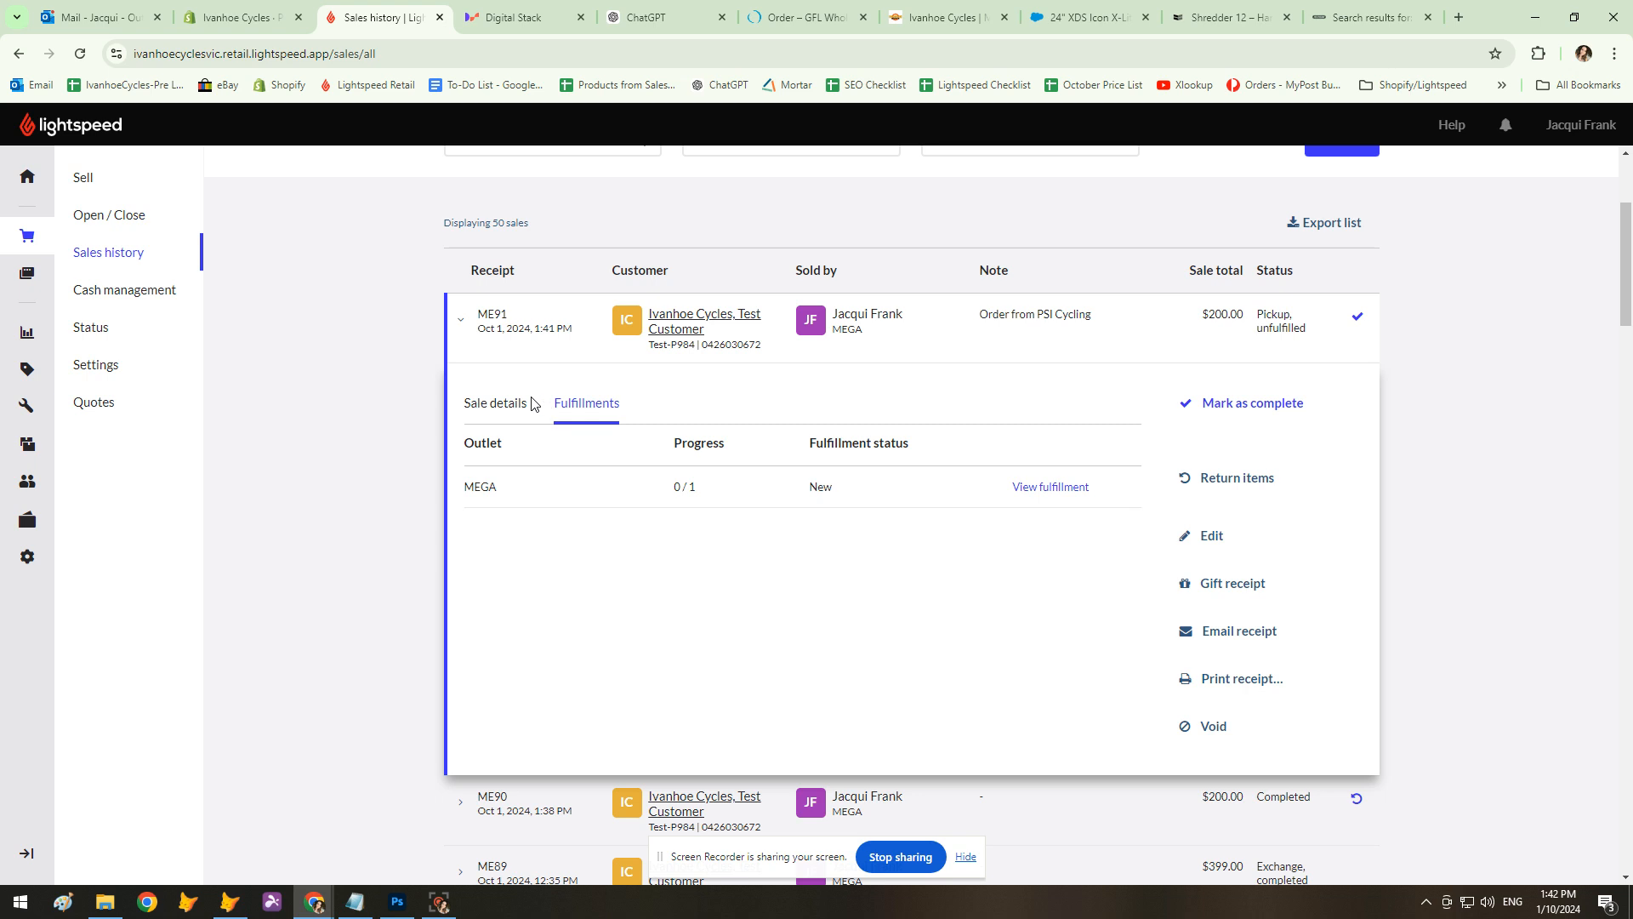
{"action": "left_click", "coordinate": [1068, 492]}
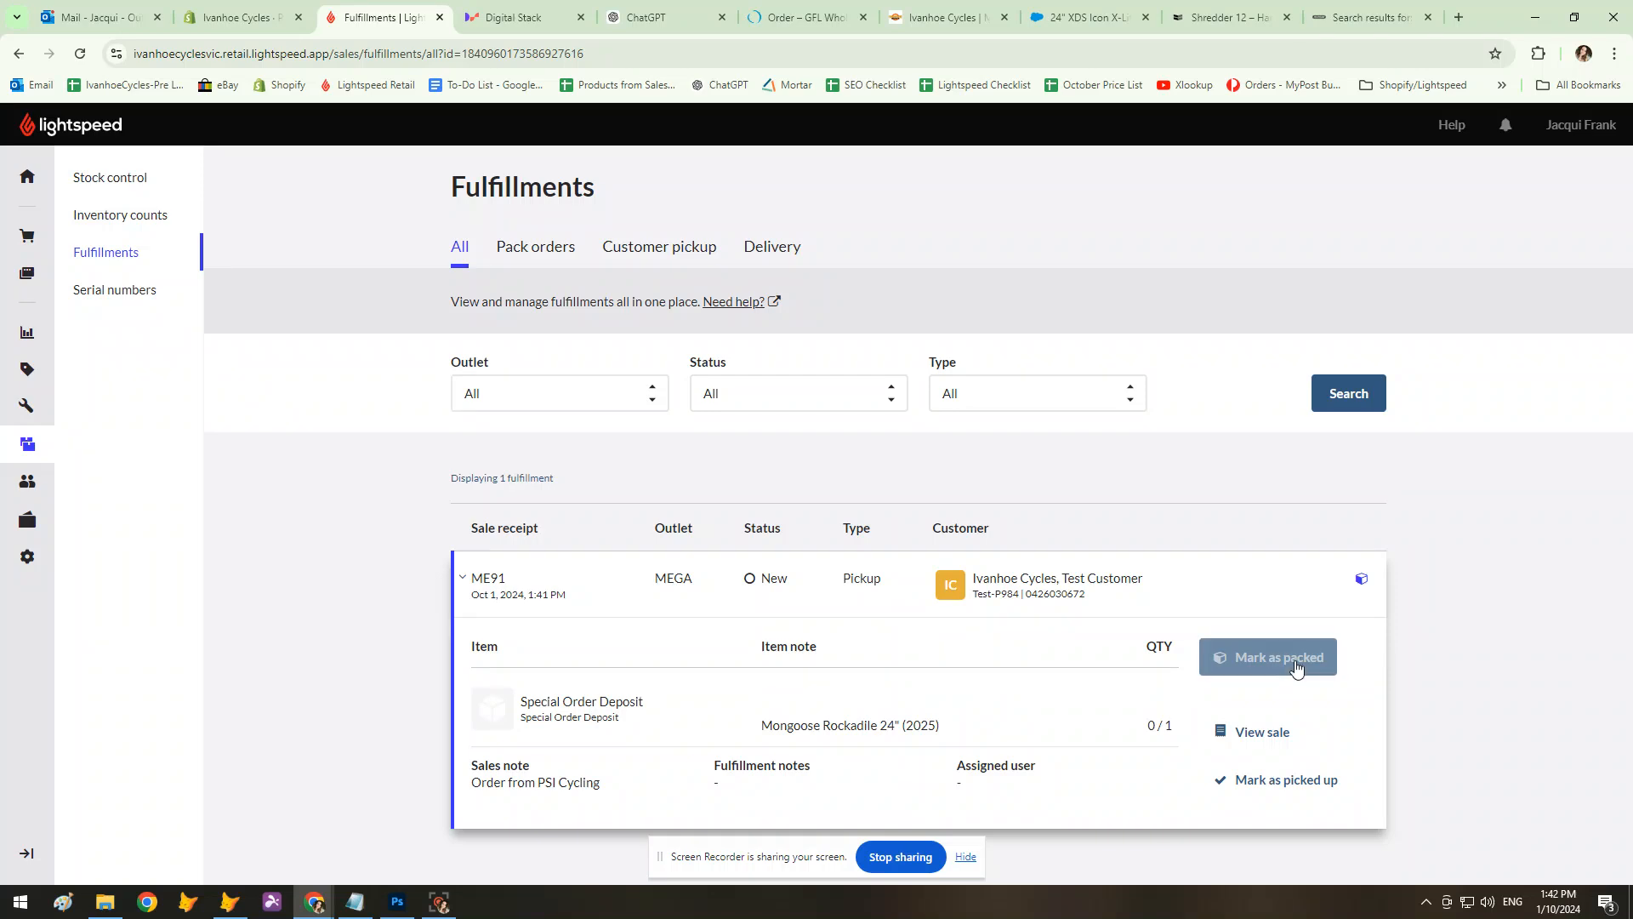
{"action": "left_click", "coordinate": [1286, 784]}
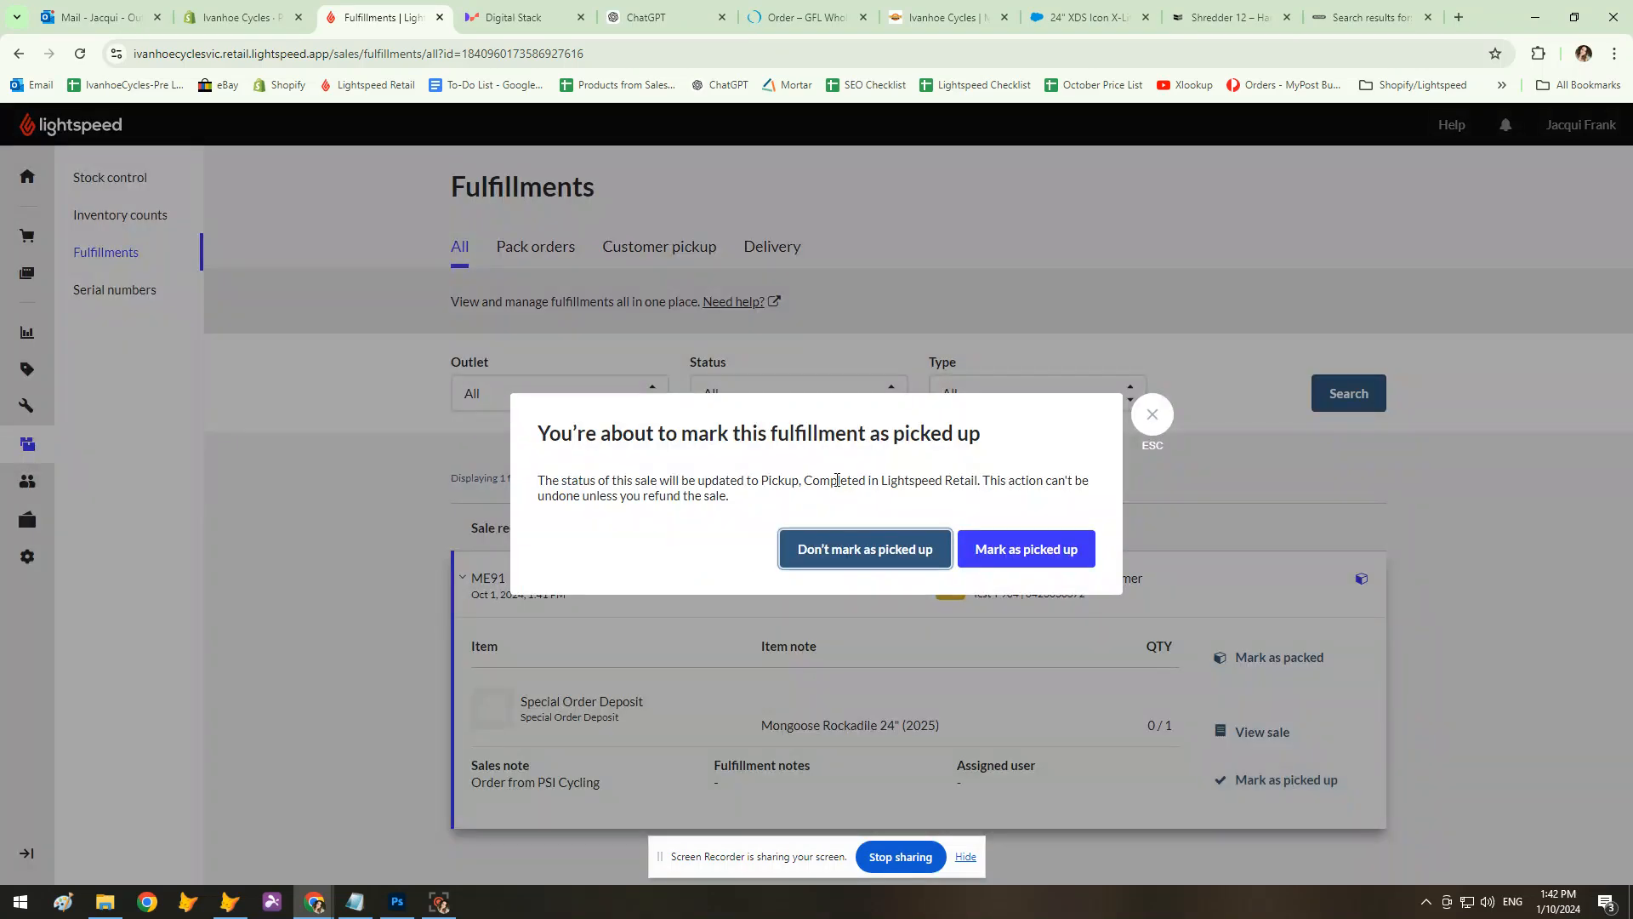
{"action": "left_click", "coordinate": [1058, 546]}
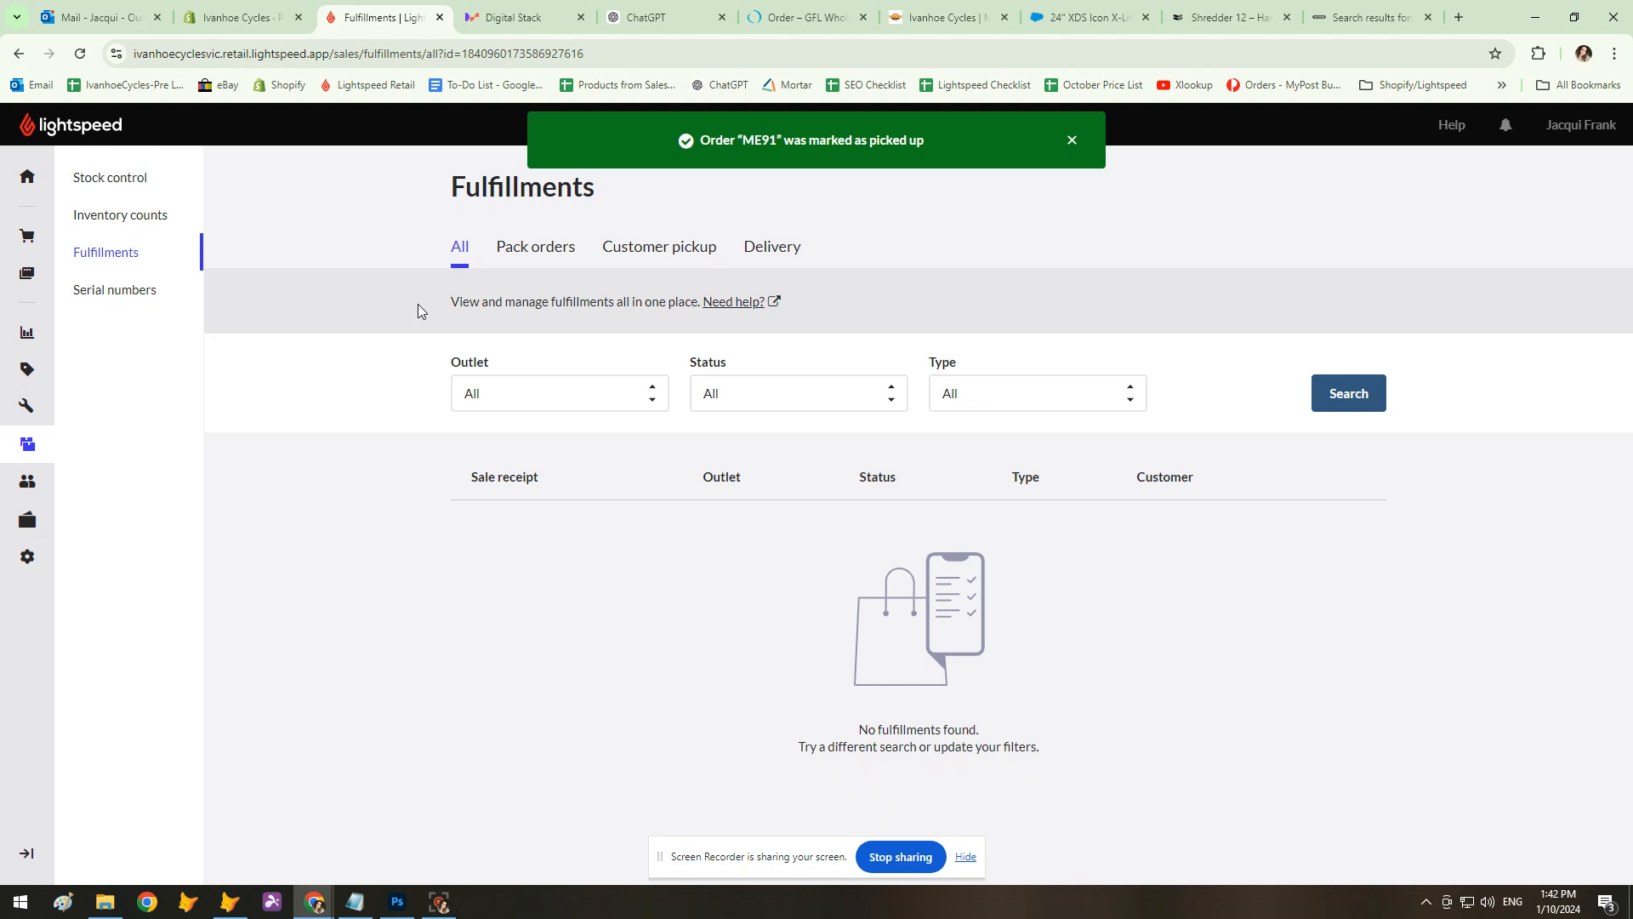
Reopen the special order deposit sale in the sales history and start a return of its items.
{"action": "left_click", "coordinate": [25, 242]}
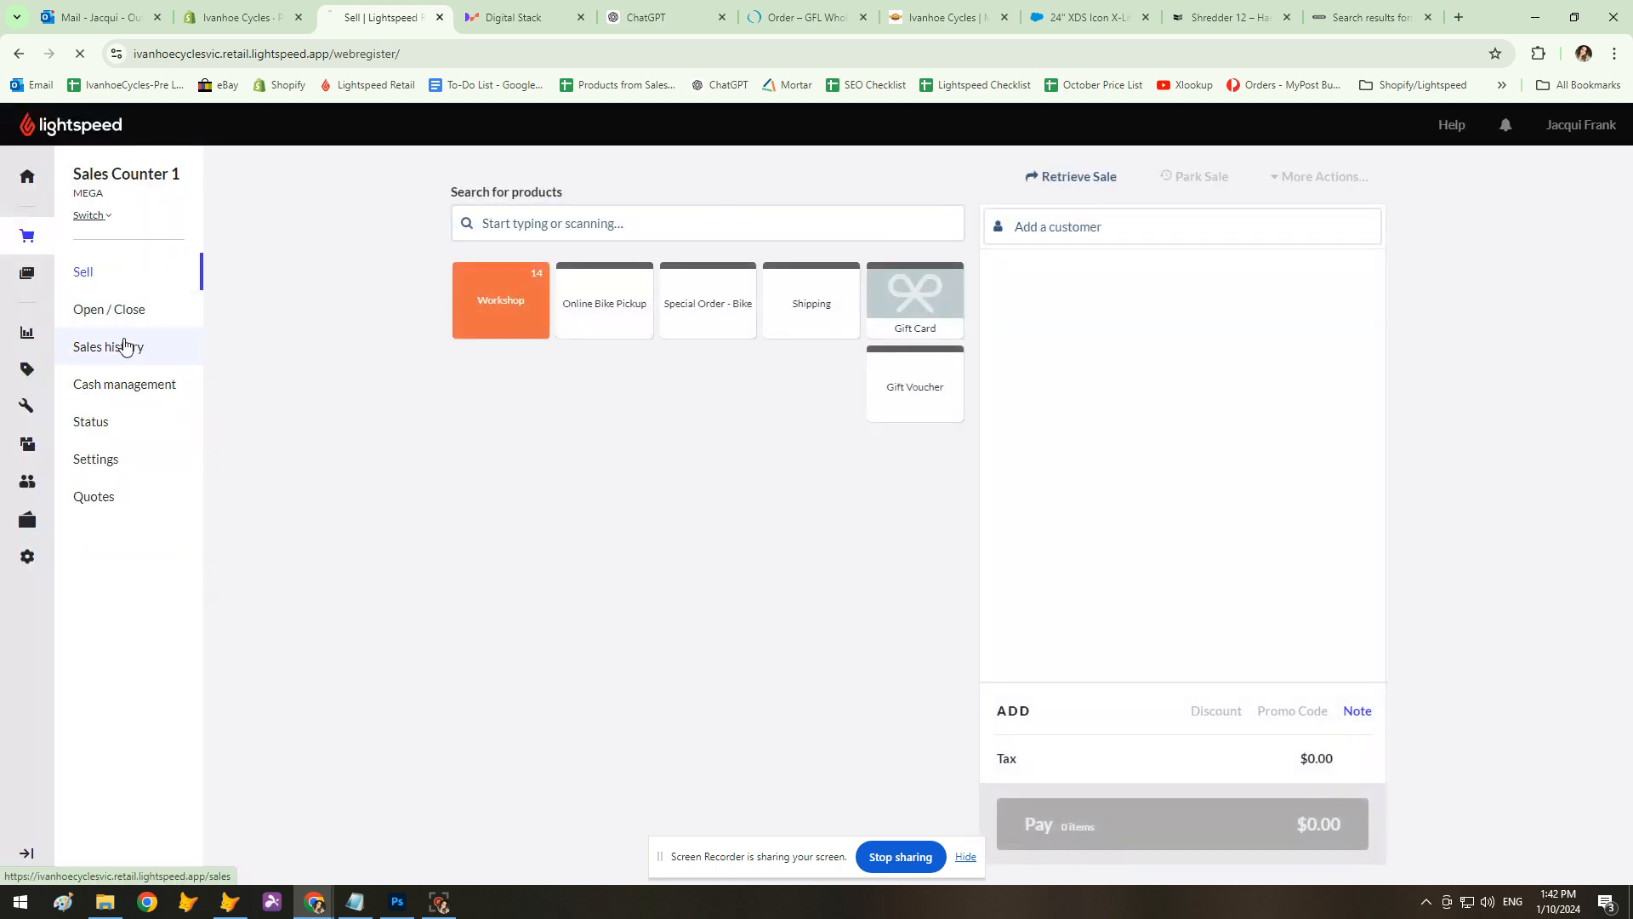
{"action": "left_click", "coordinate": [124, 346]}
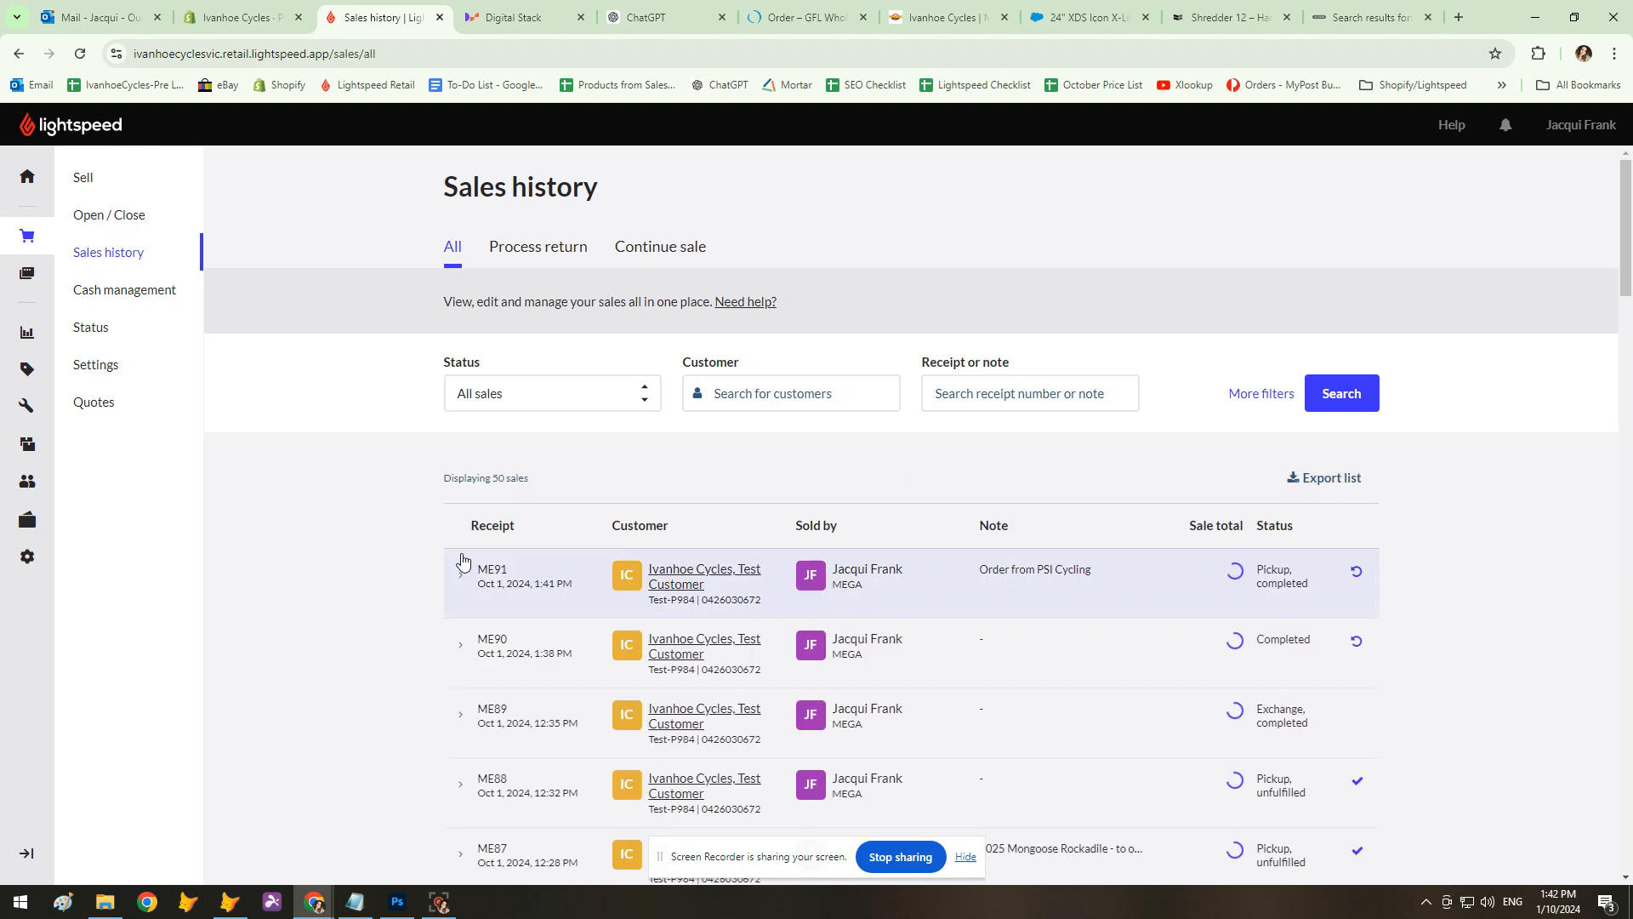
{"action": "left_click", "coordinate": [475, 598]}
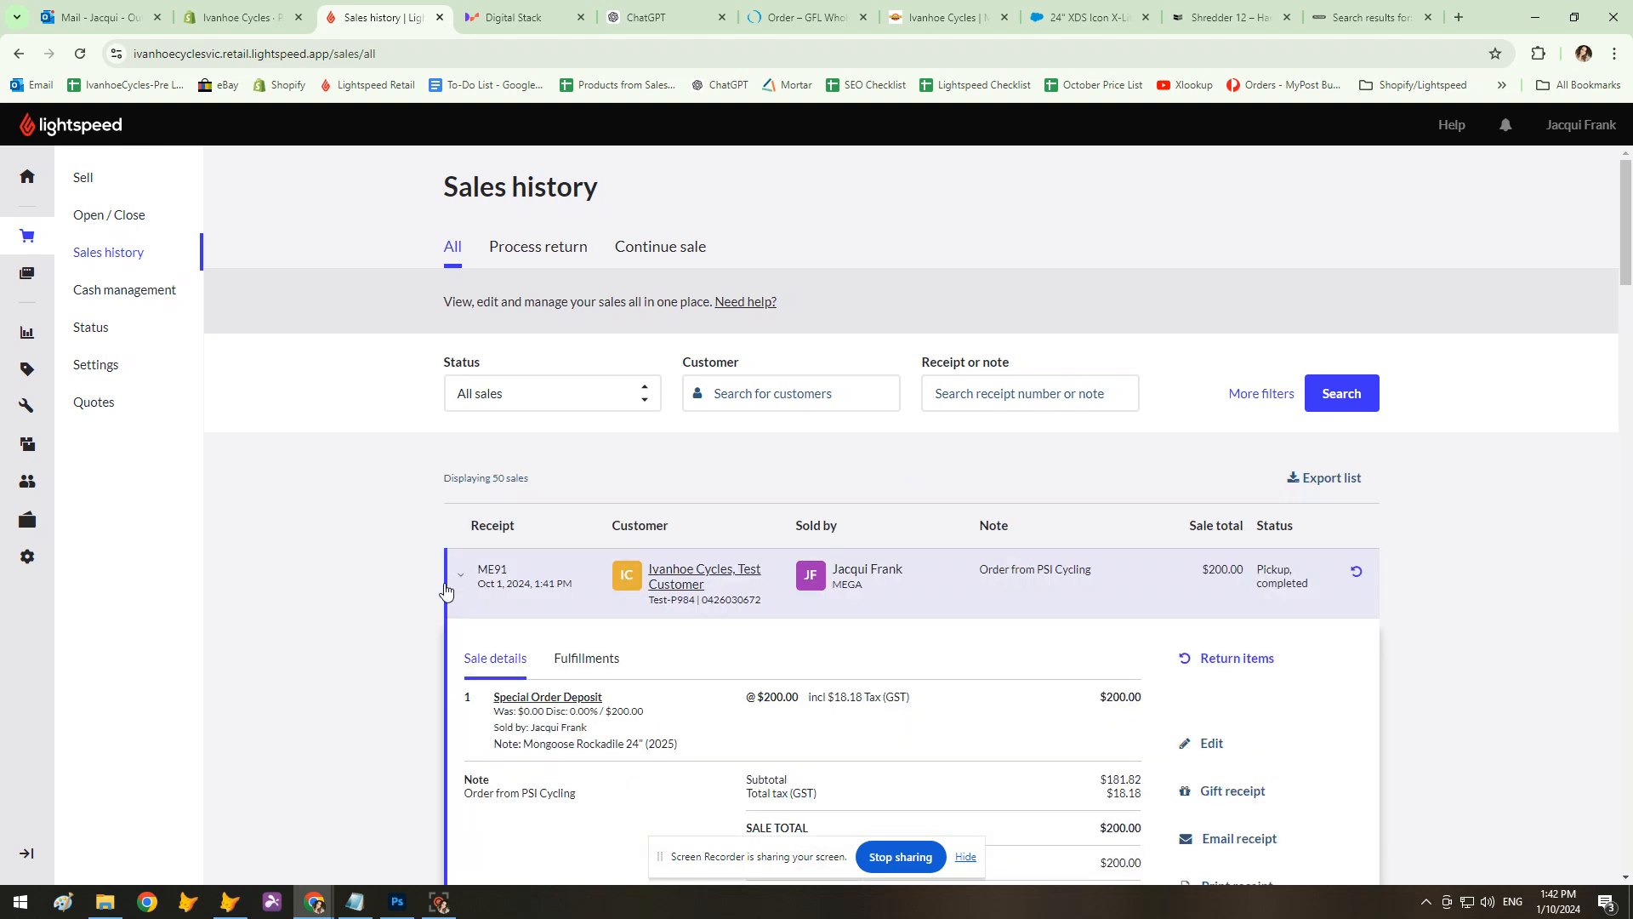
{"action": "scroll", "coordinate": [394, 596], "scroll_direction": "down", "scroll_amount": 1}
{"action": "scroll", "coordinate": [394, 596], "scroll_direction": "down", "scroll_amount": 2}
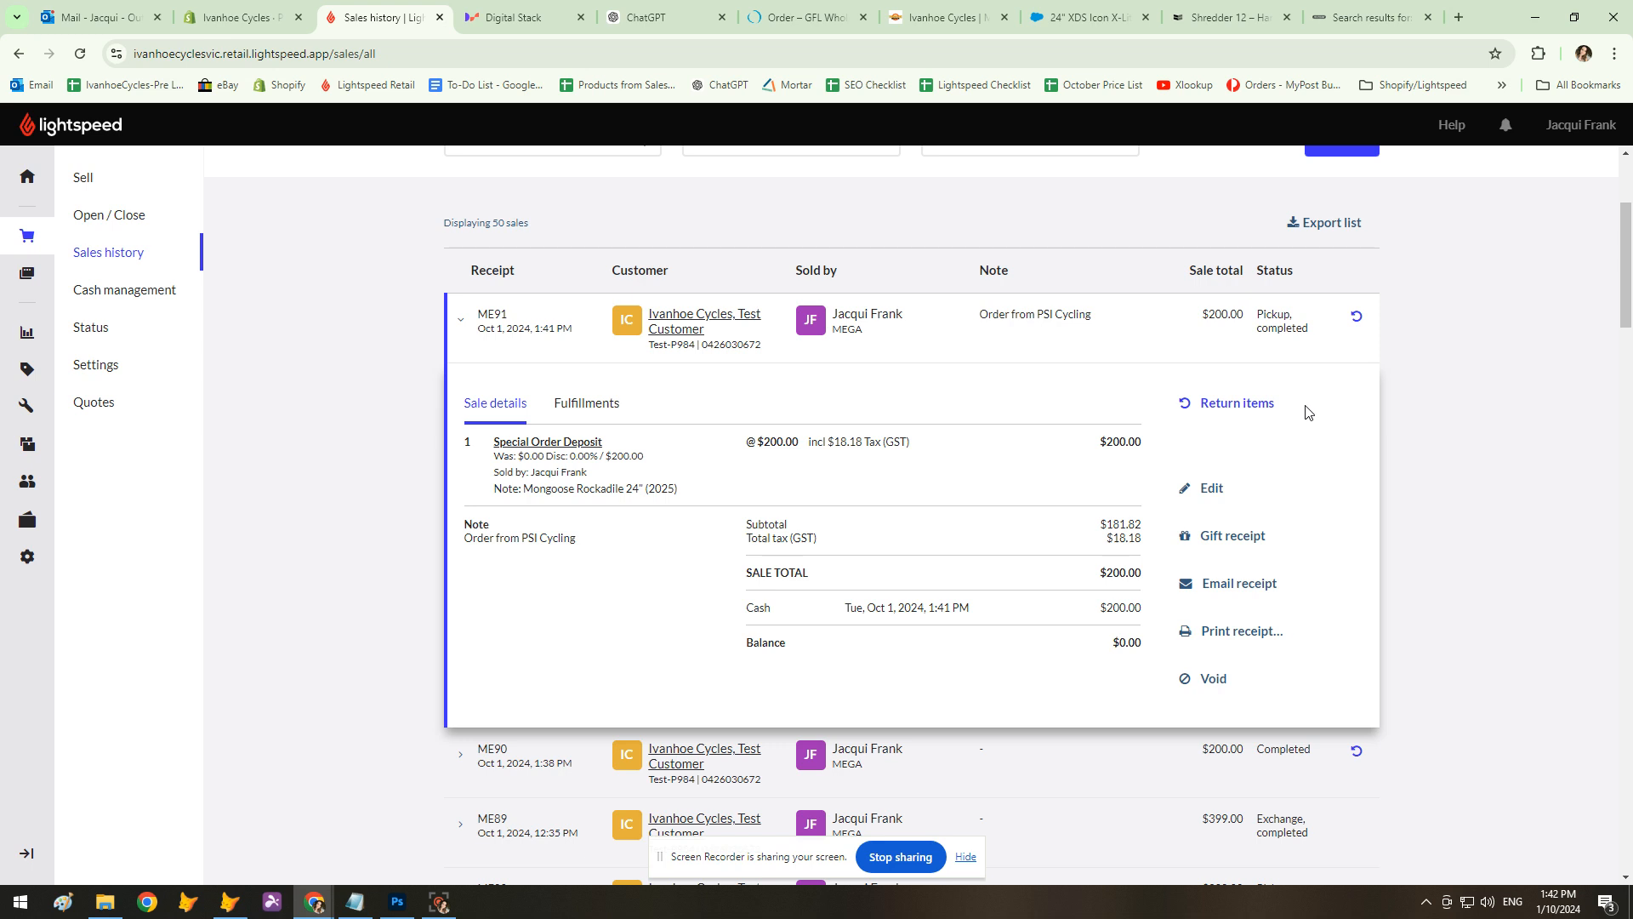
{"action": "left_click", "coordinate": [1249, 412]}
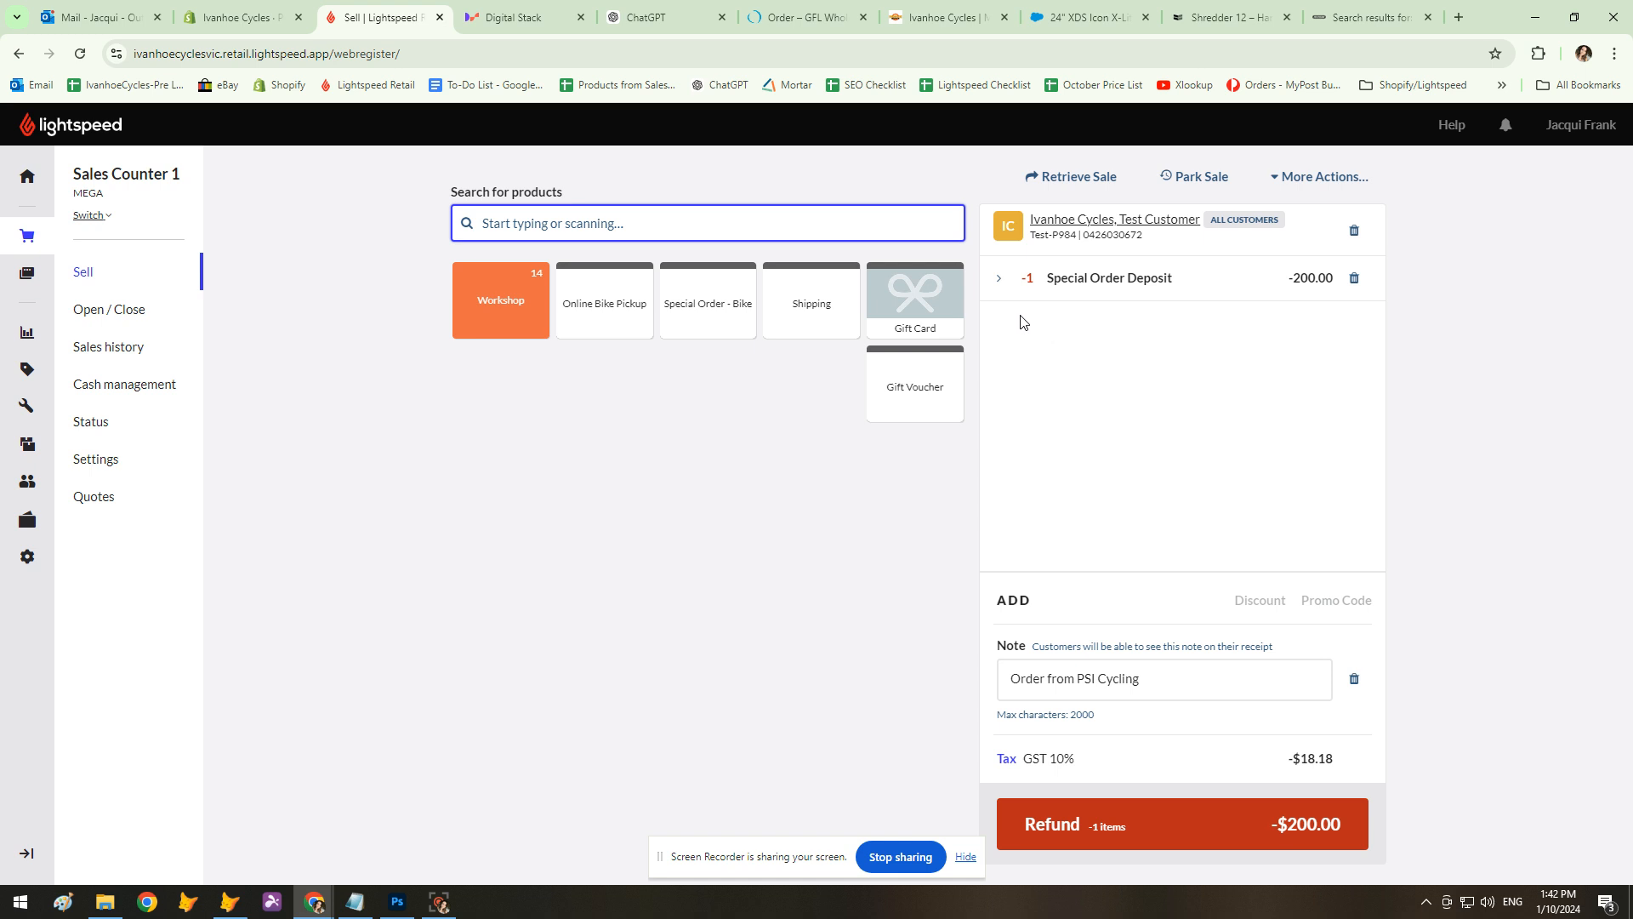
Check the returned deposit's line note and add the 24" Mongoose Rockadile Boys (2025) / Gunmetal to the sale.
{"action": "left_click", "coordinate": [998, 284]}
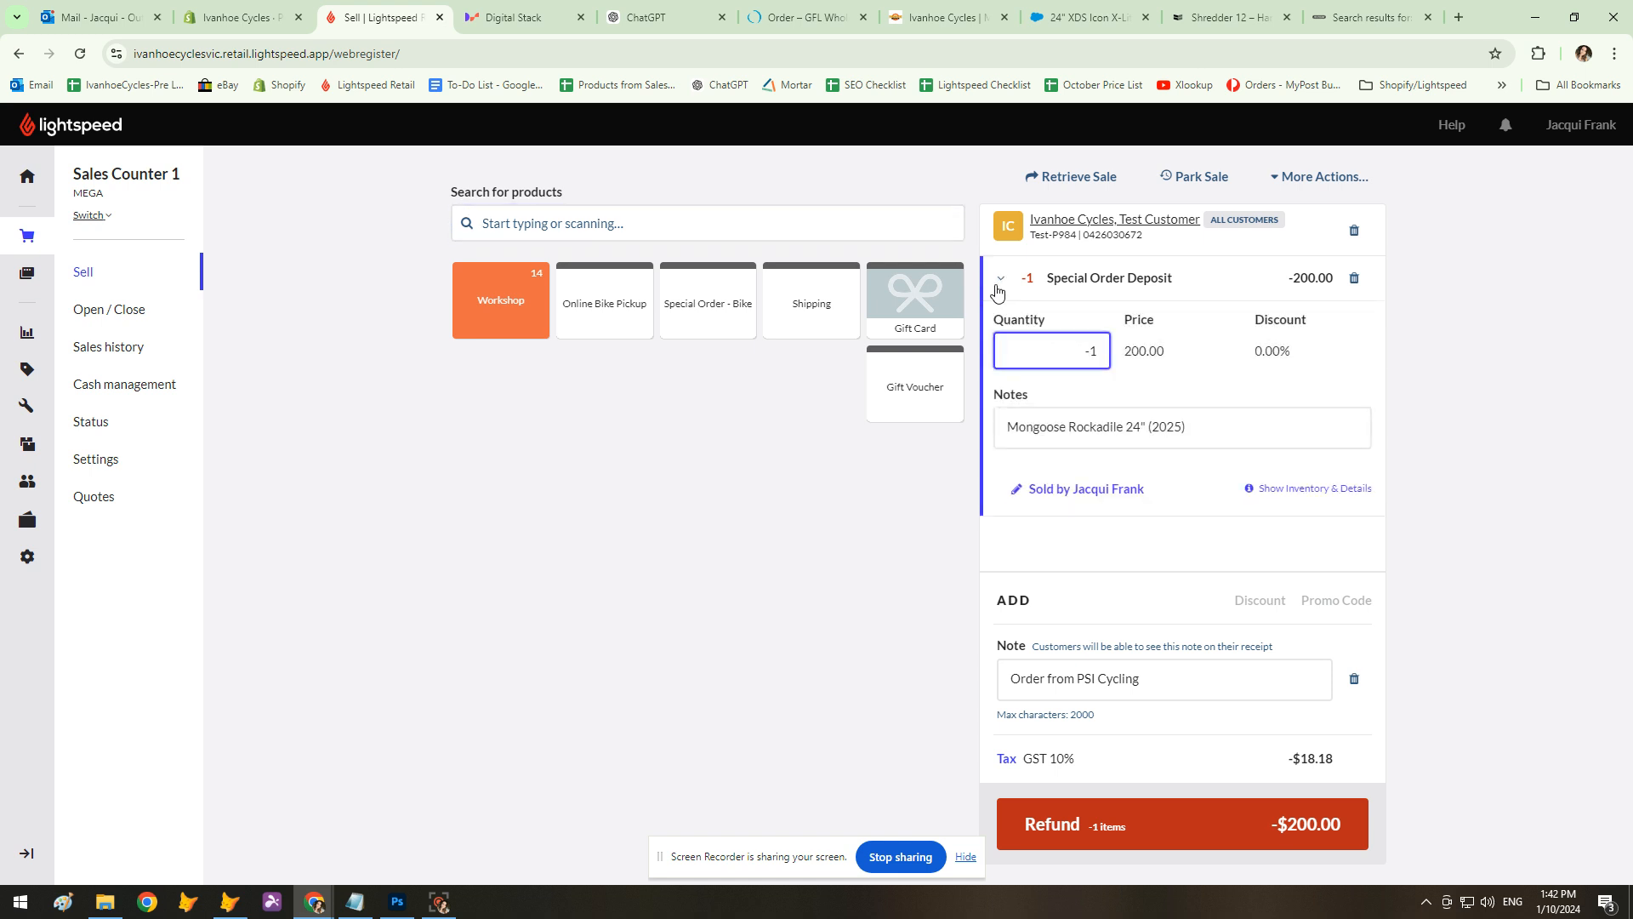
{"action": "left_click", "coordinate": [999, 281]}
{"action": "left_click", "coordinate": [728, 212]}
{"action": "type", "text": "mongoo"}
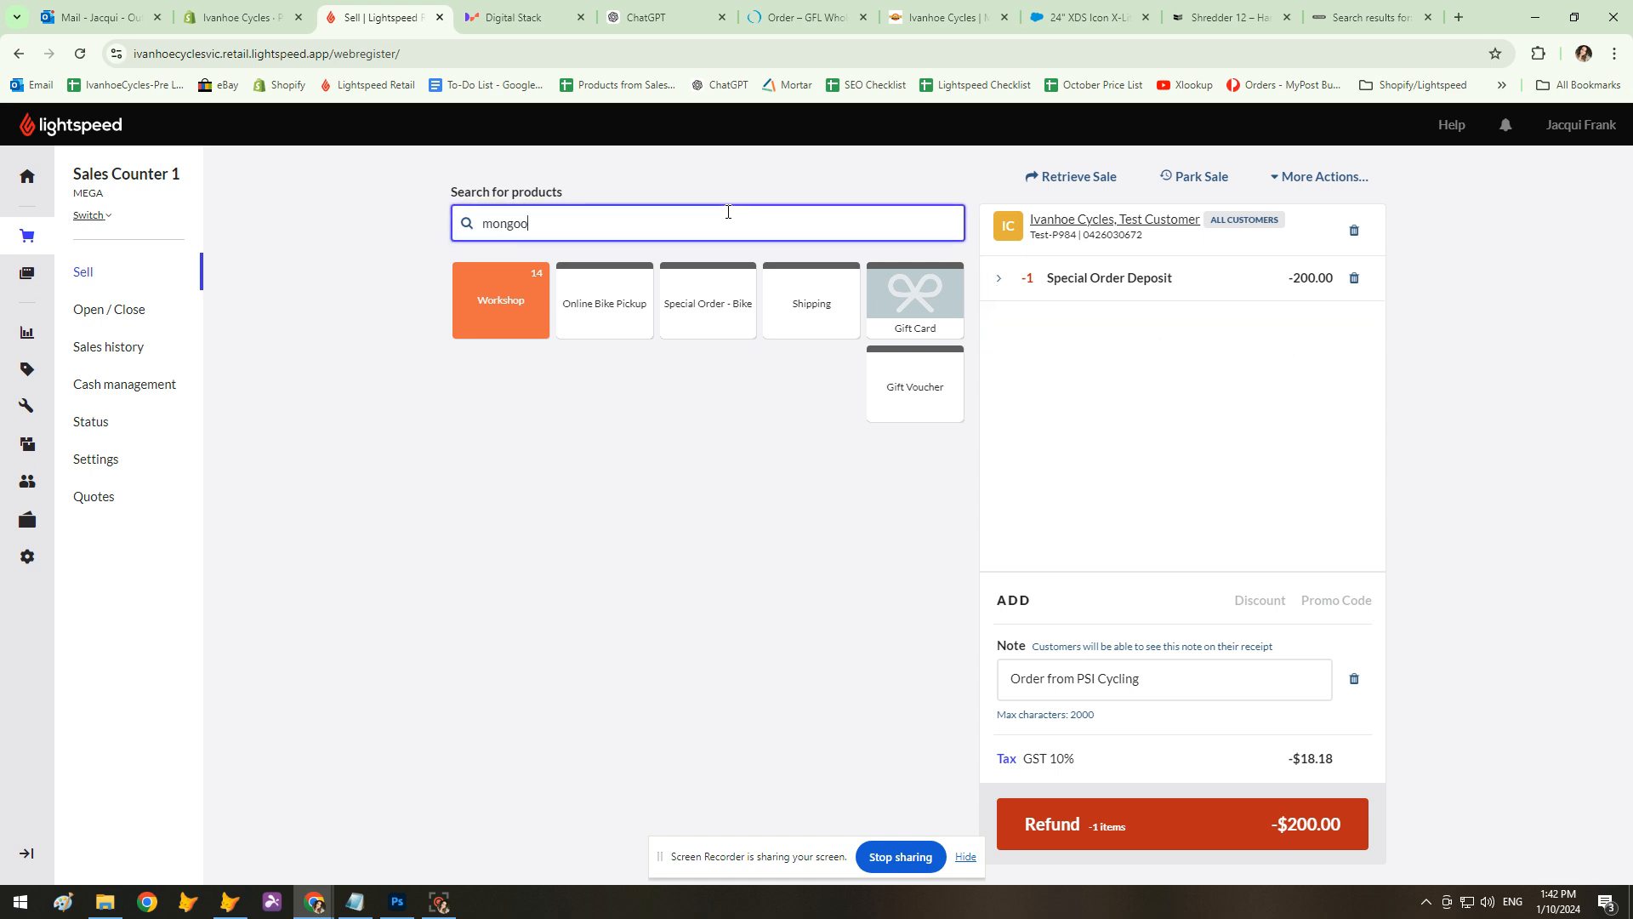
{"action": "type", "text": "se rockadile (2025)"}
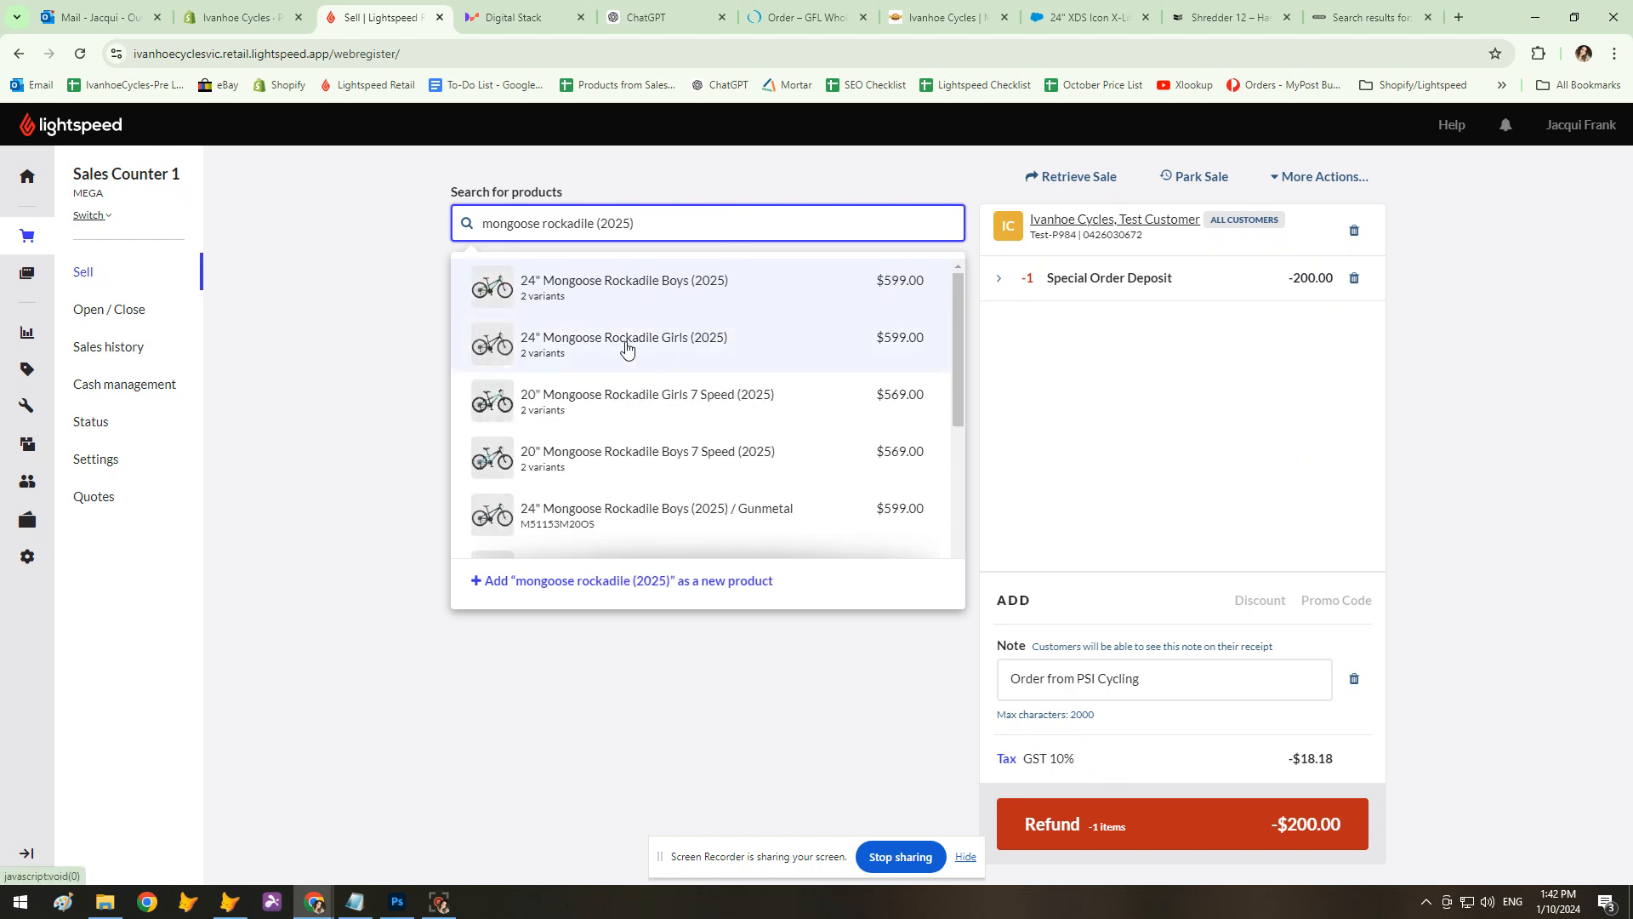
{"action": "left_click", "coordinate": [630, 520]}
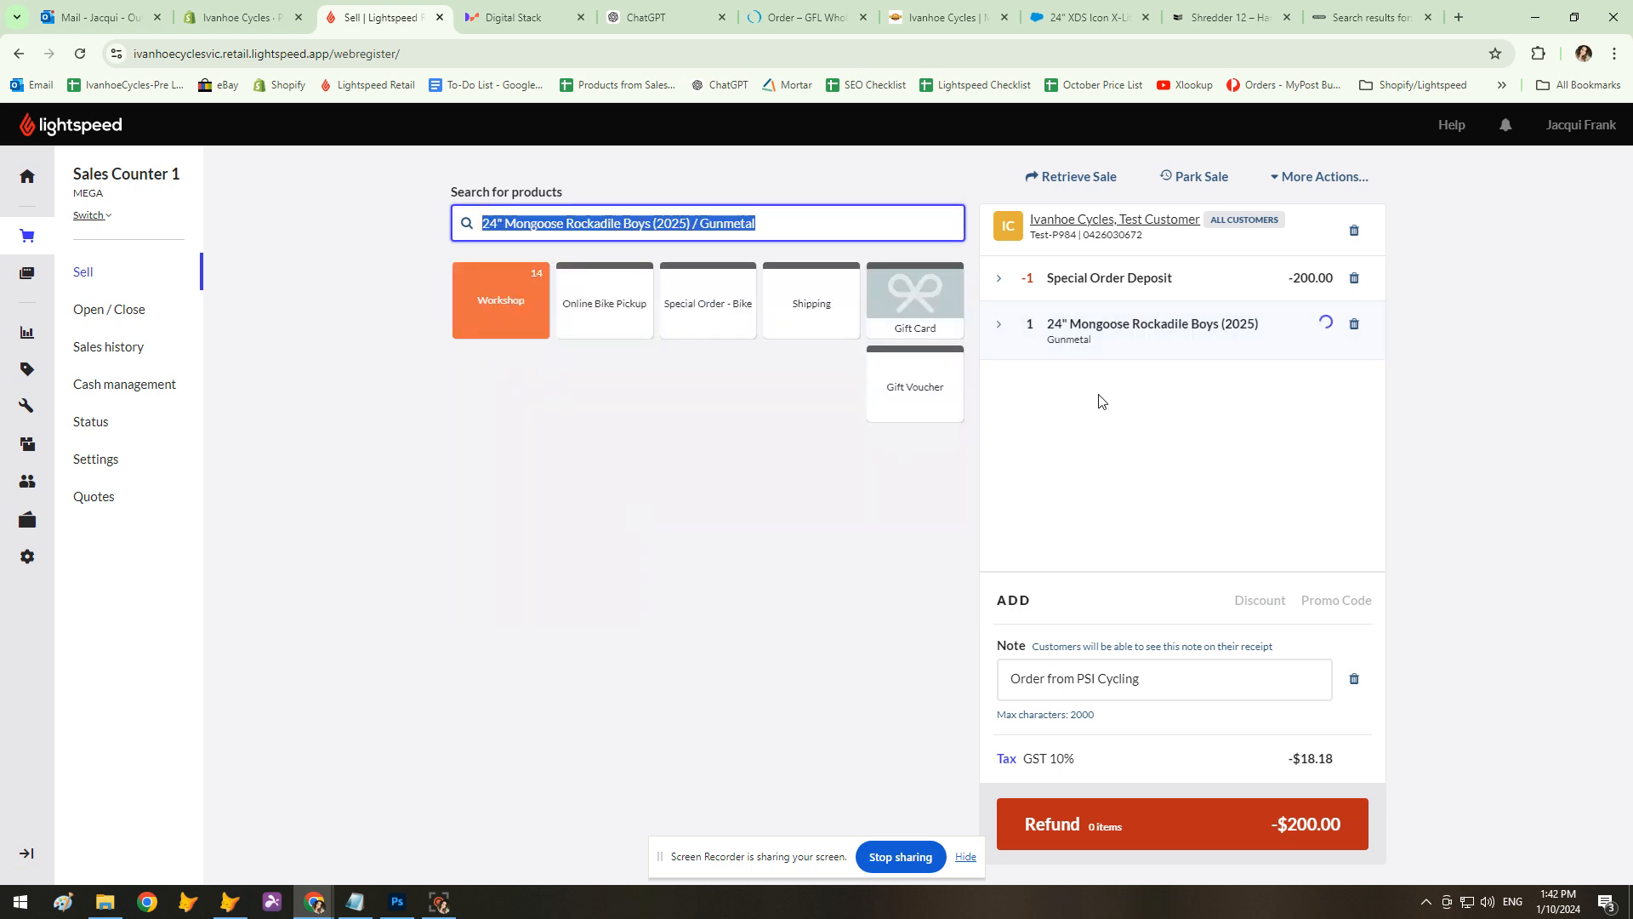
Allow the bike to be sold despite insufficient stock and review the special order deposit line's details.
{"action": "left_click", "coordinate": [994, 328]}
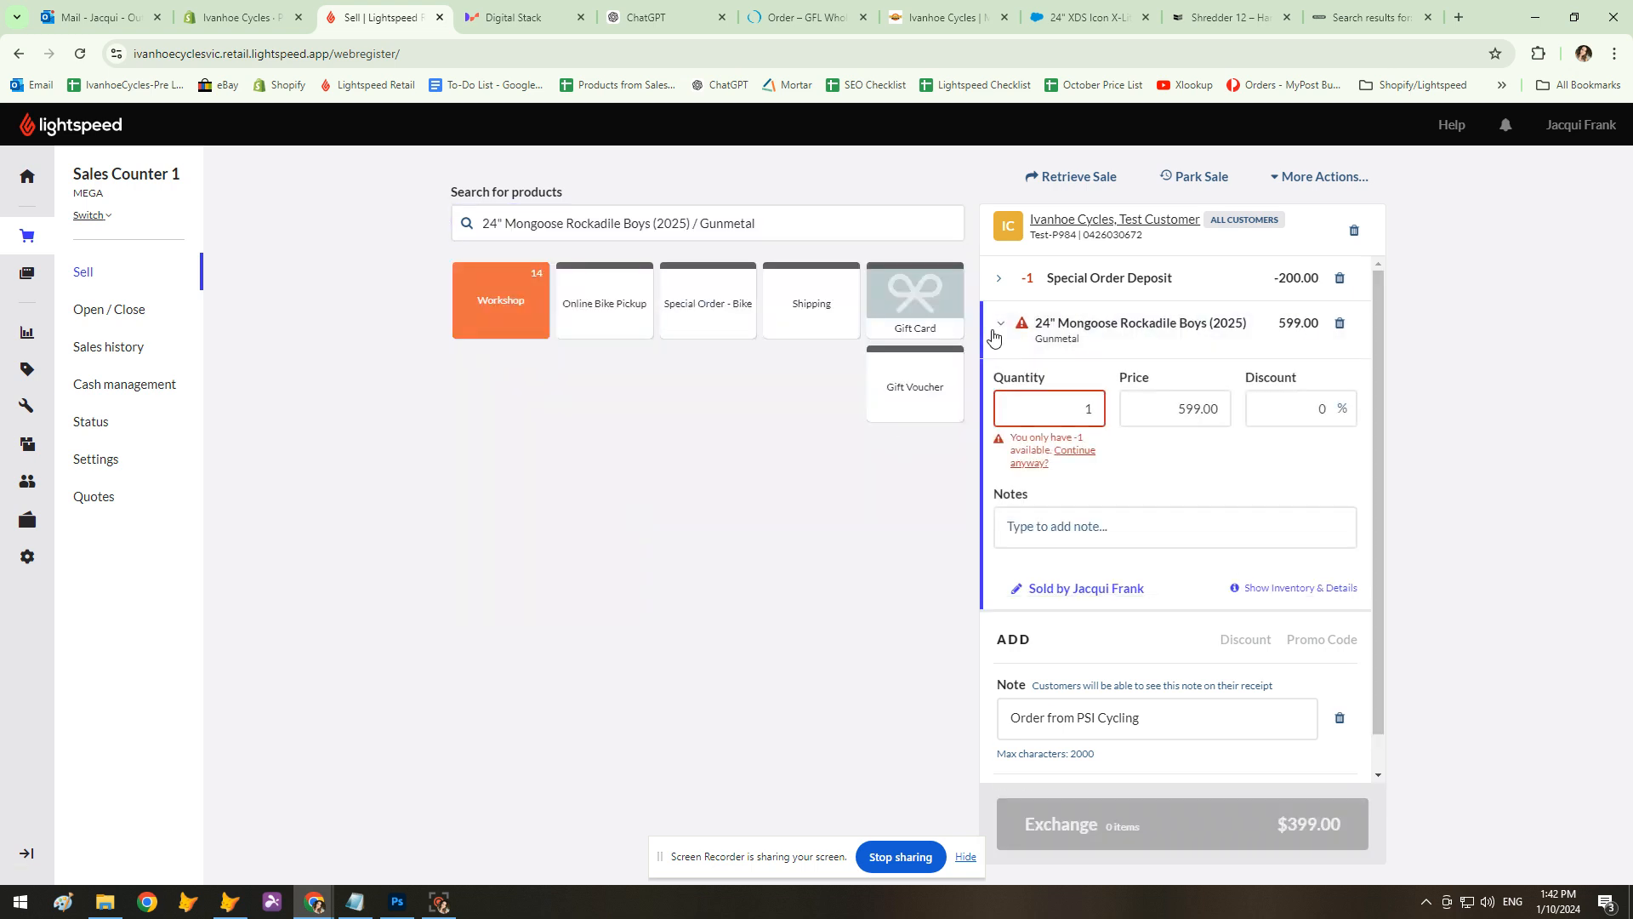
{"action": "left_click", "coordinate": [1073, 452]}
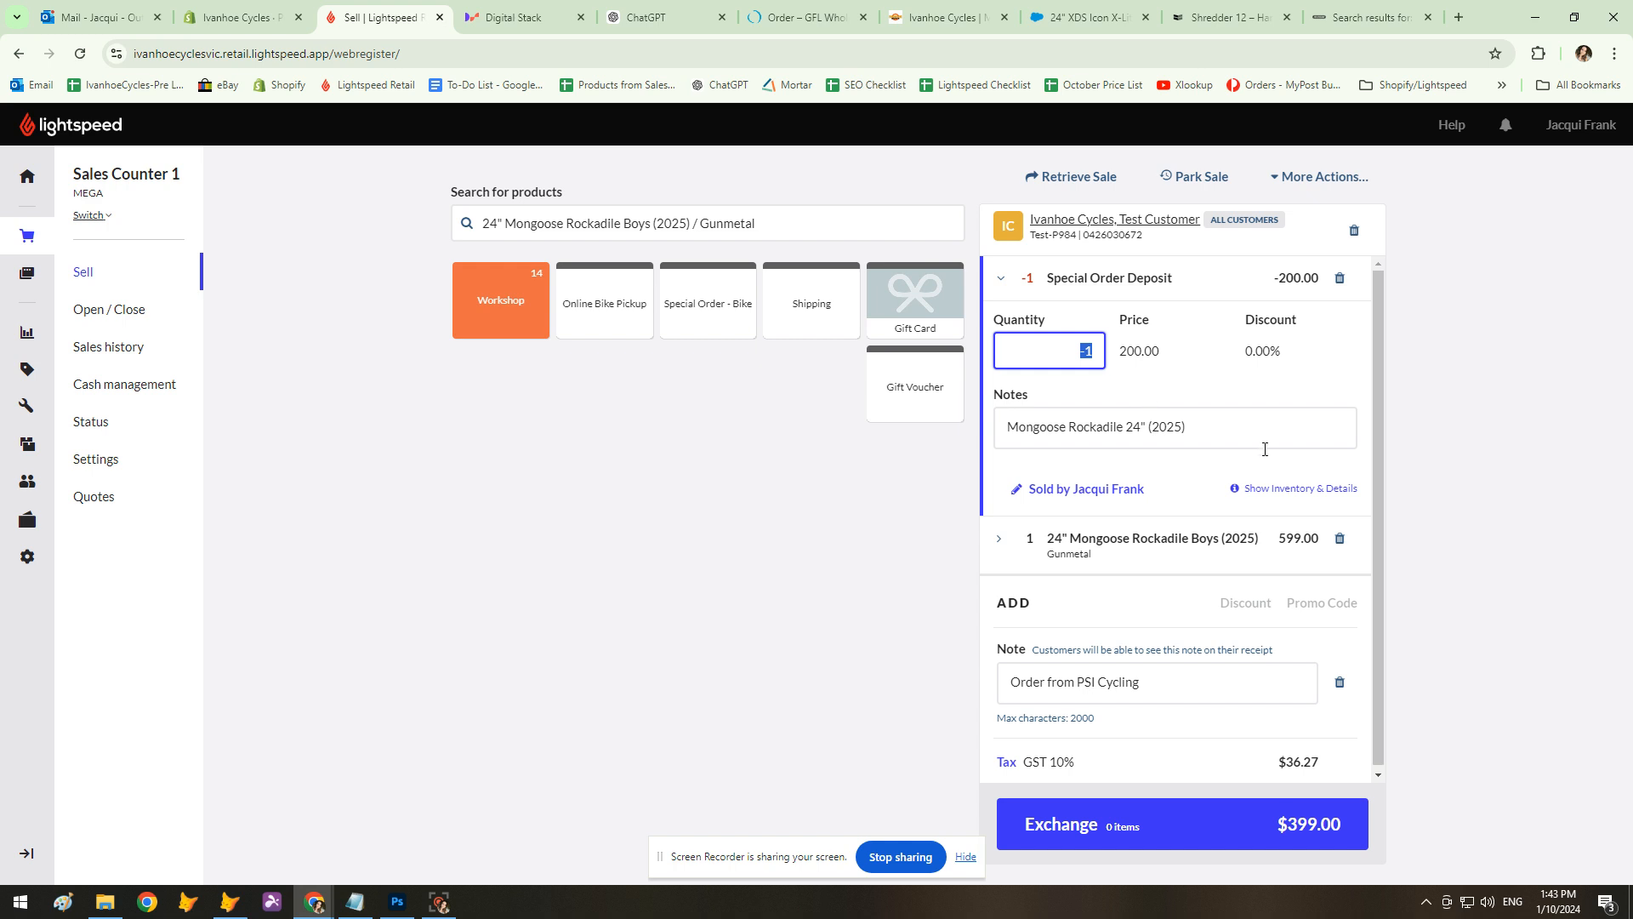
{"action": "left_click", "coordinate": [1000, 278]}
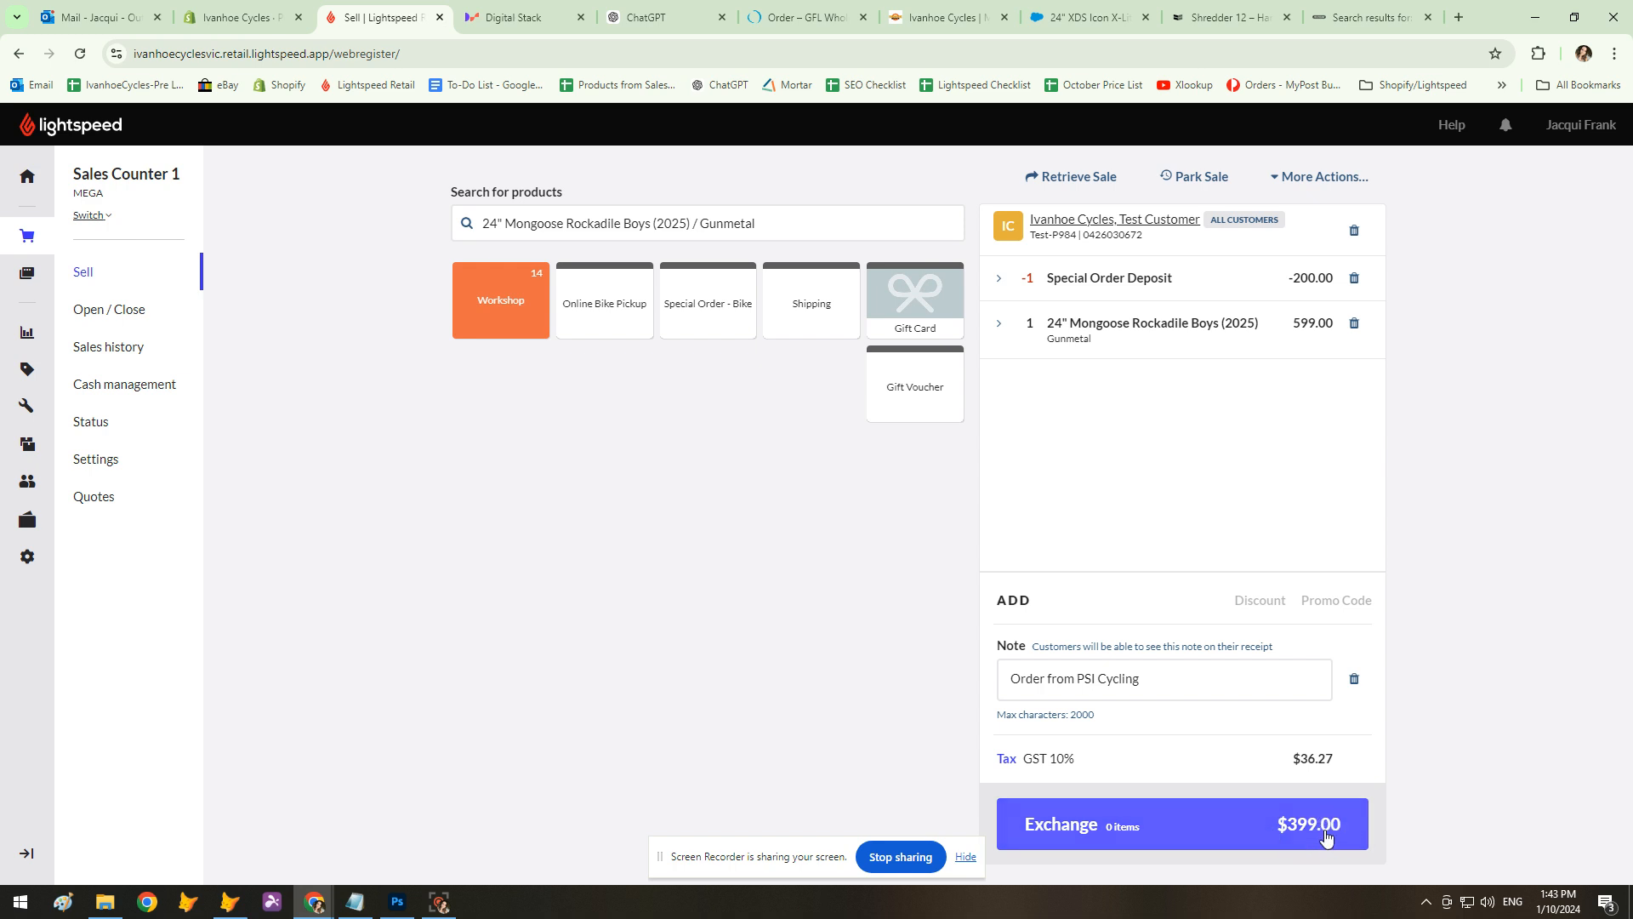
Proceed to the exchange payment, entering TEST0004 as the bike's serial number and recording it in inventory.
{"action": "left_click", "coordinate": [1185, 823]}
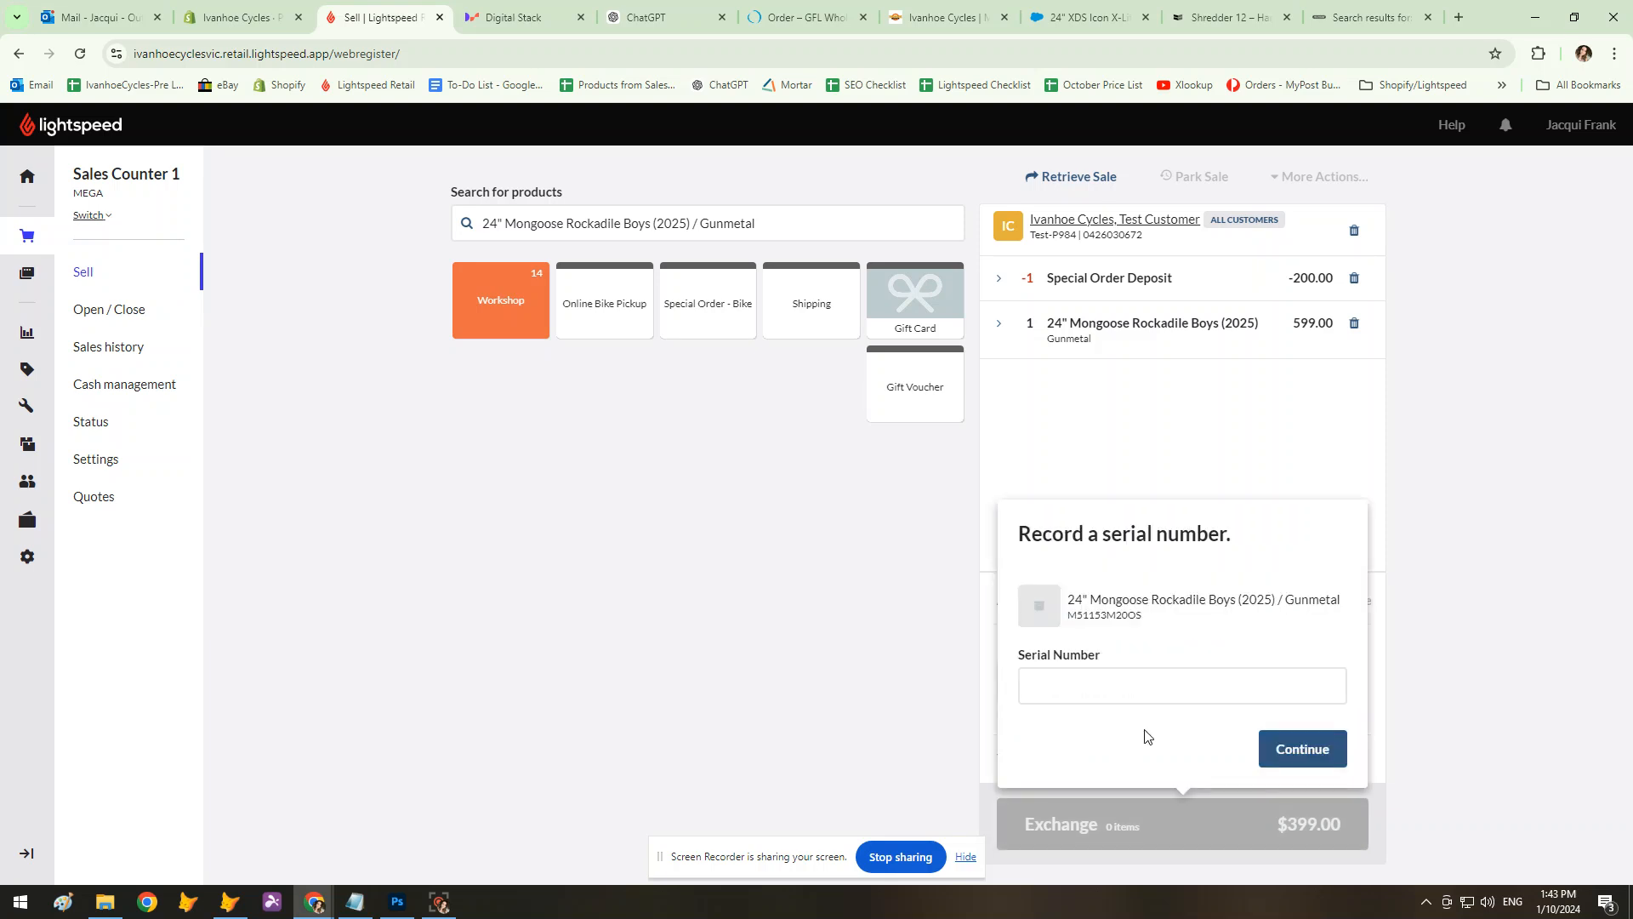
{"action": "left_click", "coordinate": [1123, 683]}
{"action": "type", "text": "TEST00"}
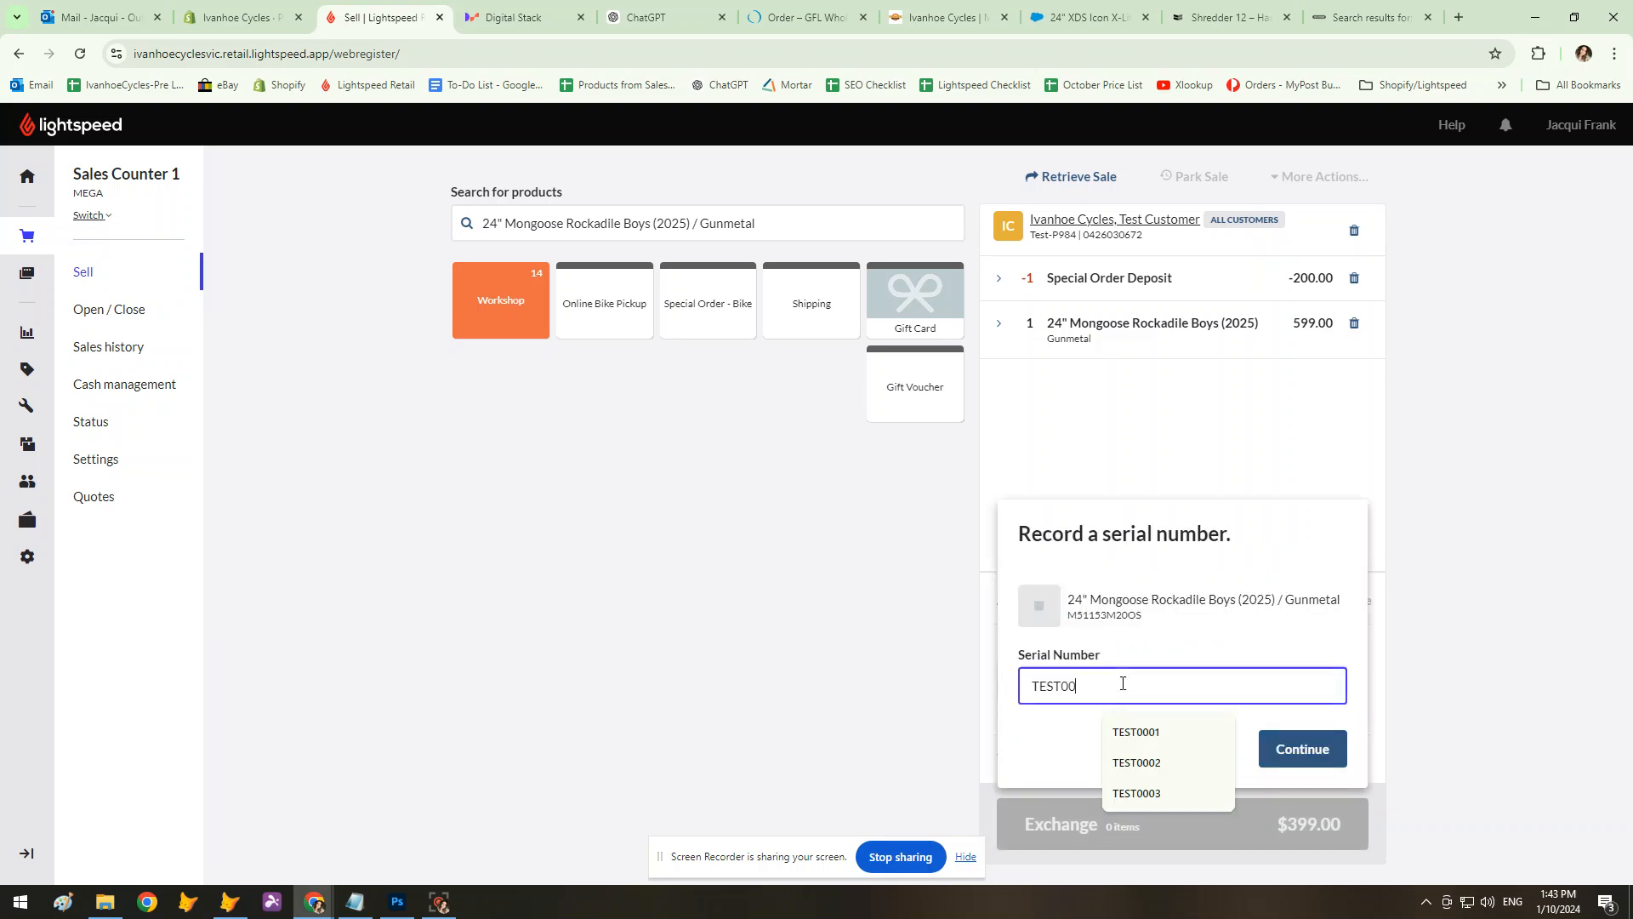
{"action": "type", "text": "04"}
{"action": "left_click", "coordinate": [1298, 747]}
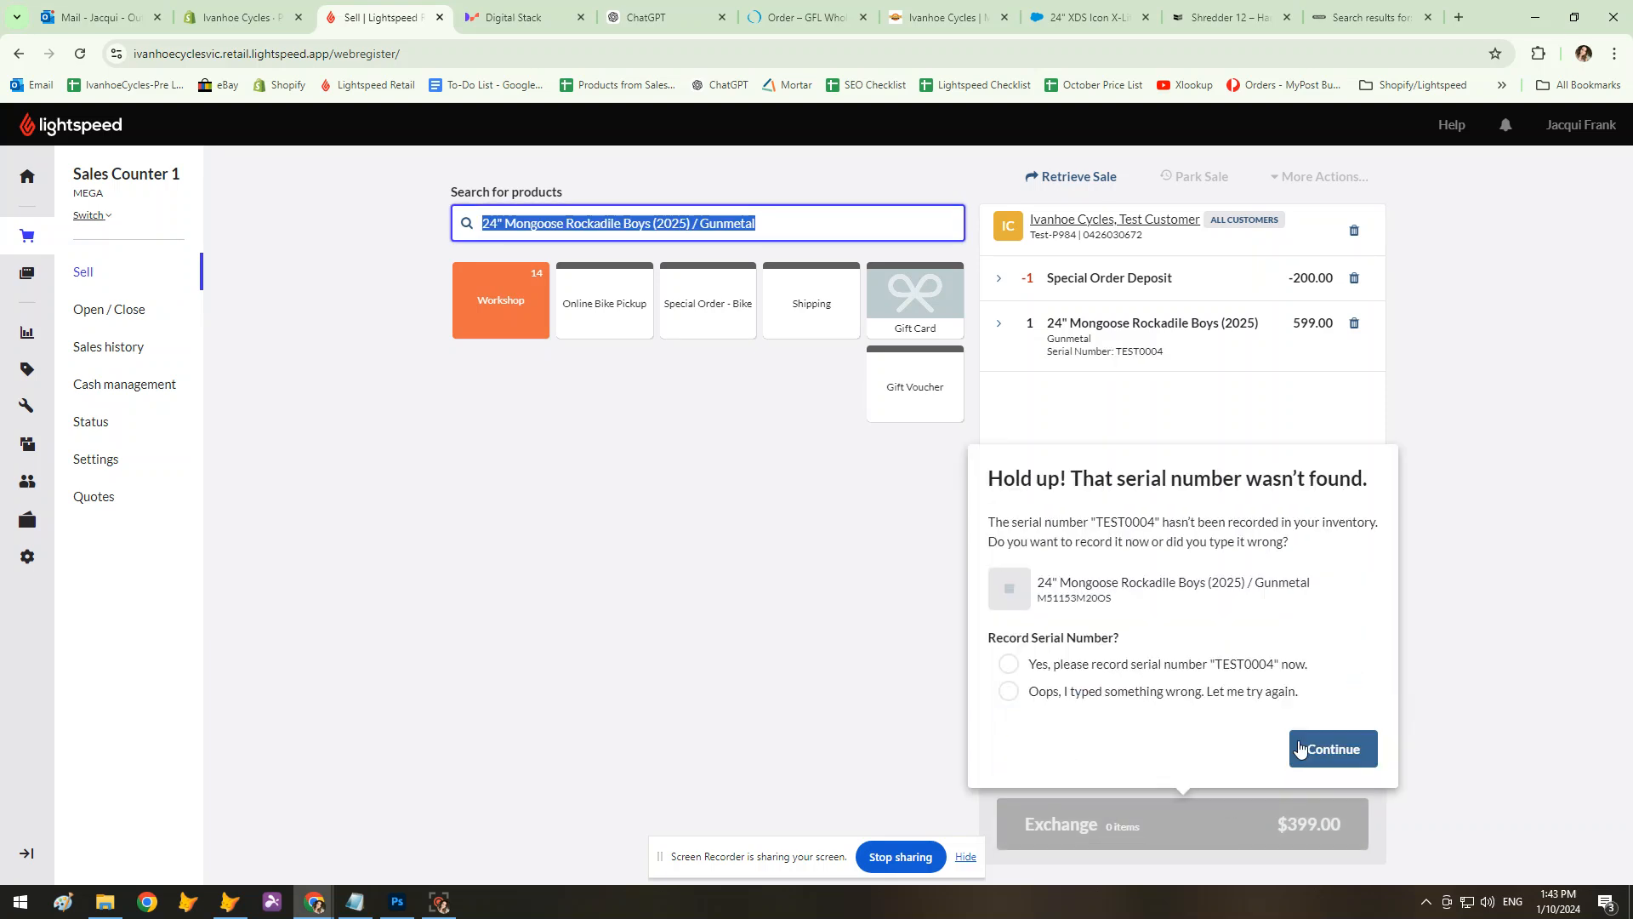
{"action": "left_click", "coordinate": [1010, 670]}
{"action": "left_click", "coordinate": [1332, 748]}
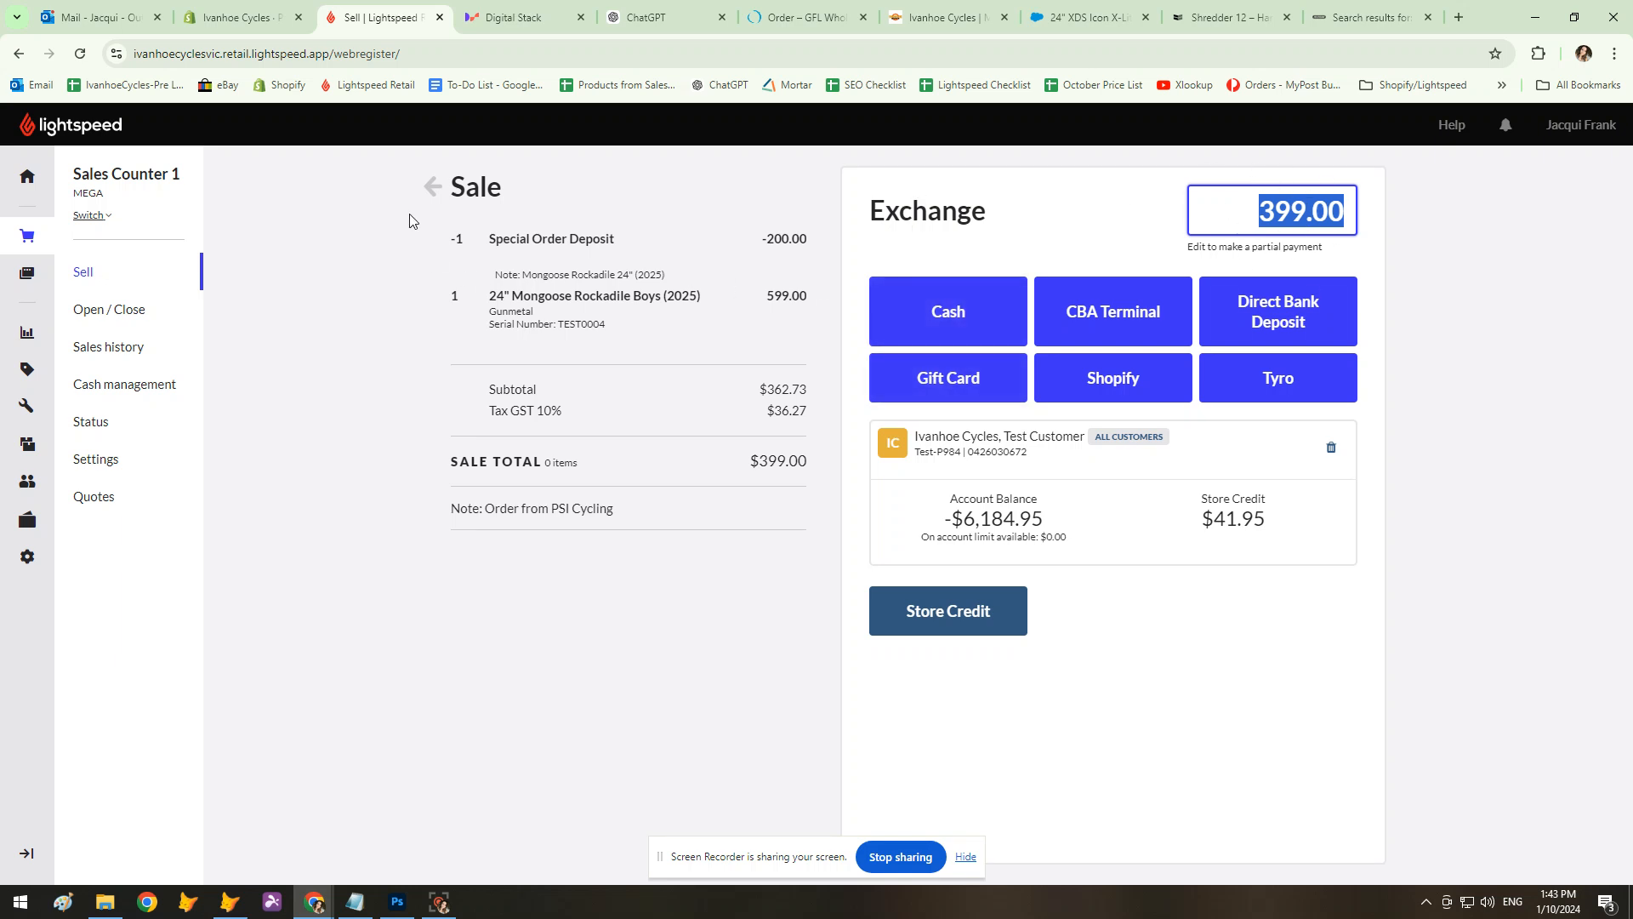
Take the full $399.00 balance in cash and complete the exchange without emailing a receipt.
{"action": "left_click", "coordinate": [964, 294]}
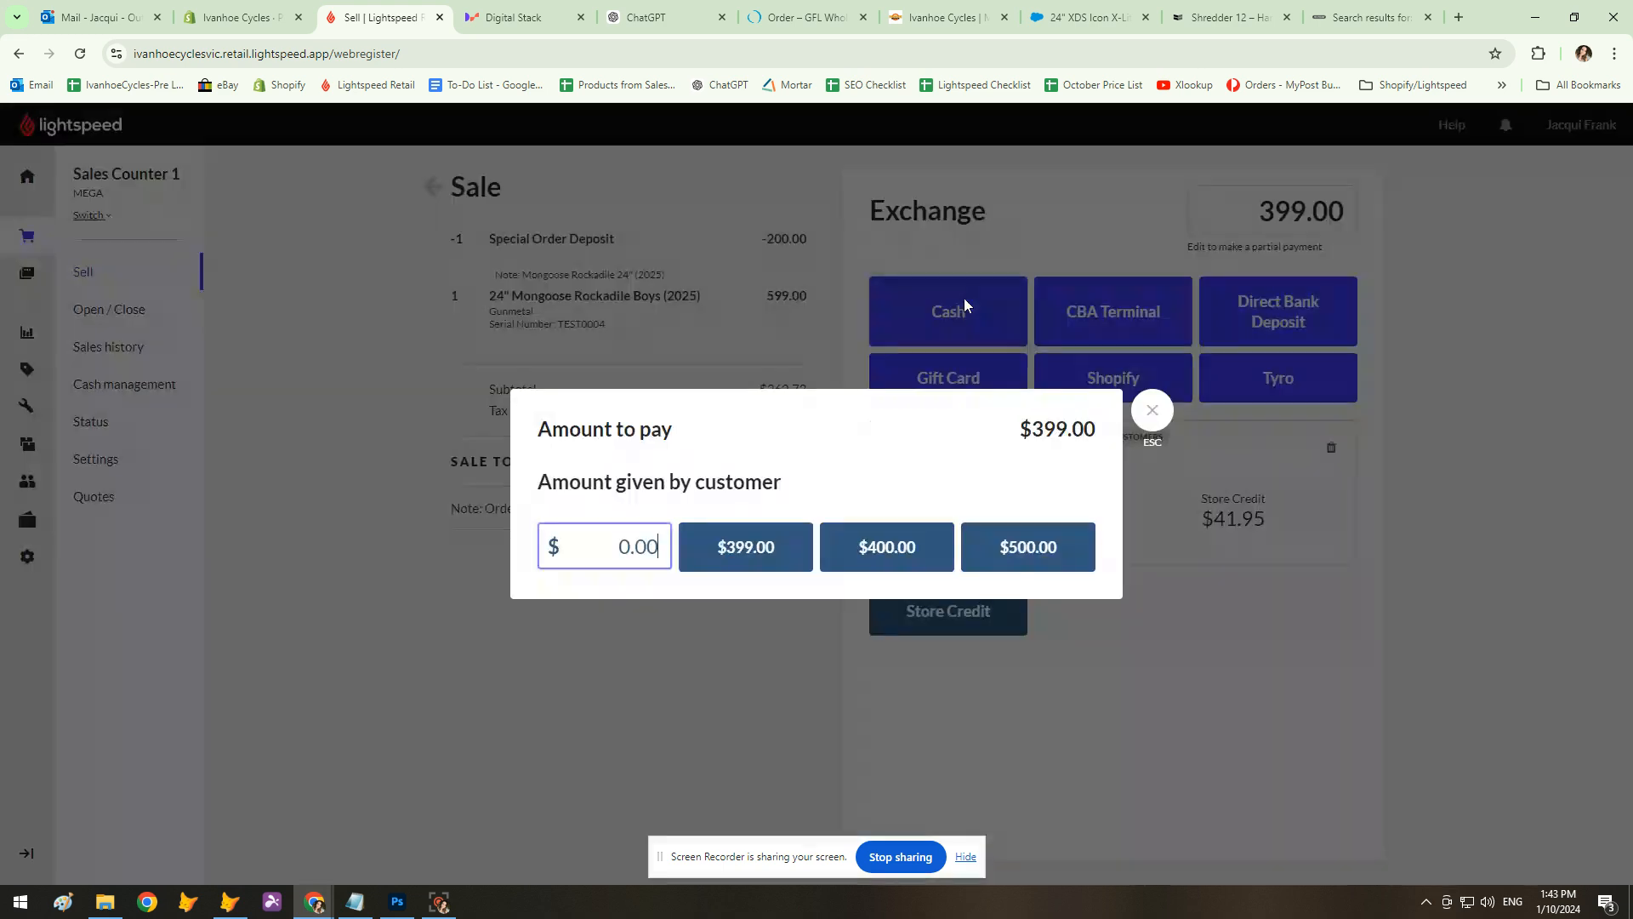
{"action": "left_click", "coordinate": [753, 557]}
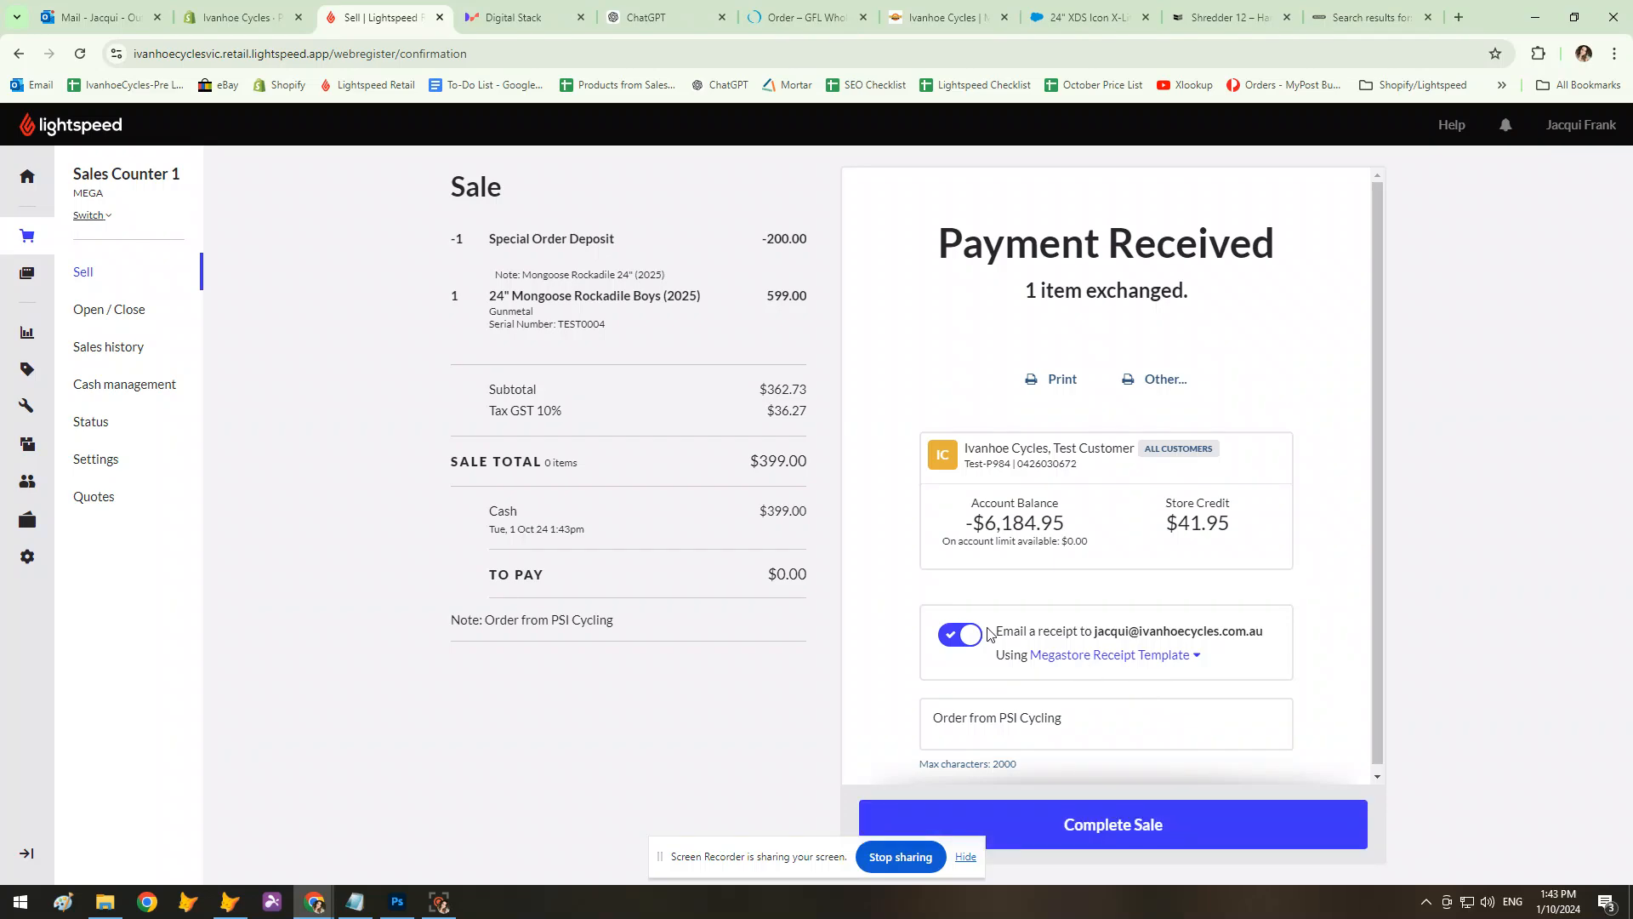
{"action": "left_click", "coordinate": [1148, 839]}
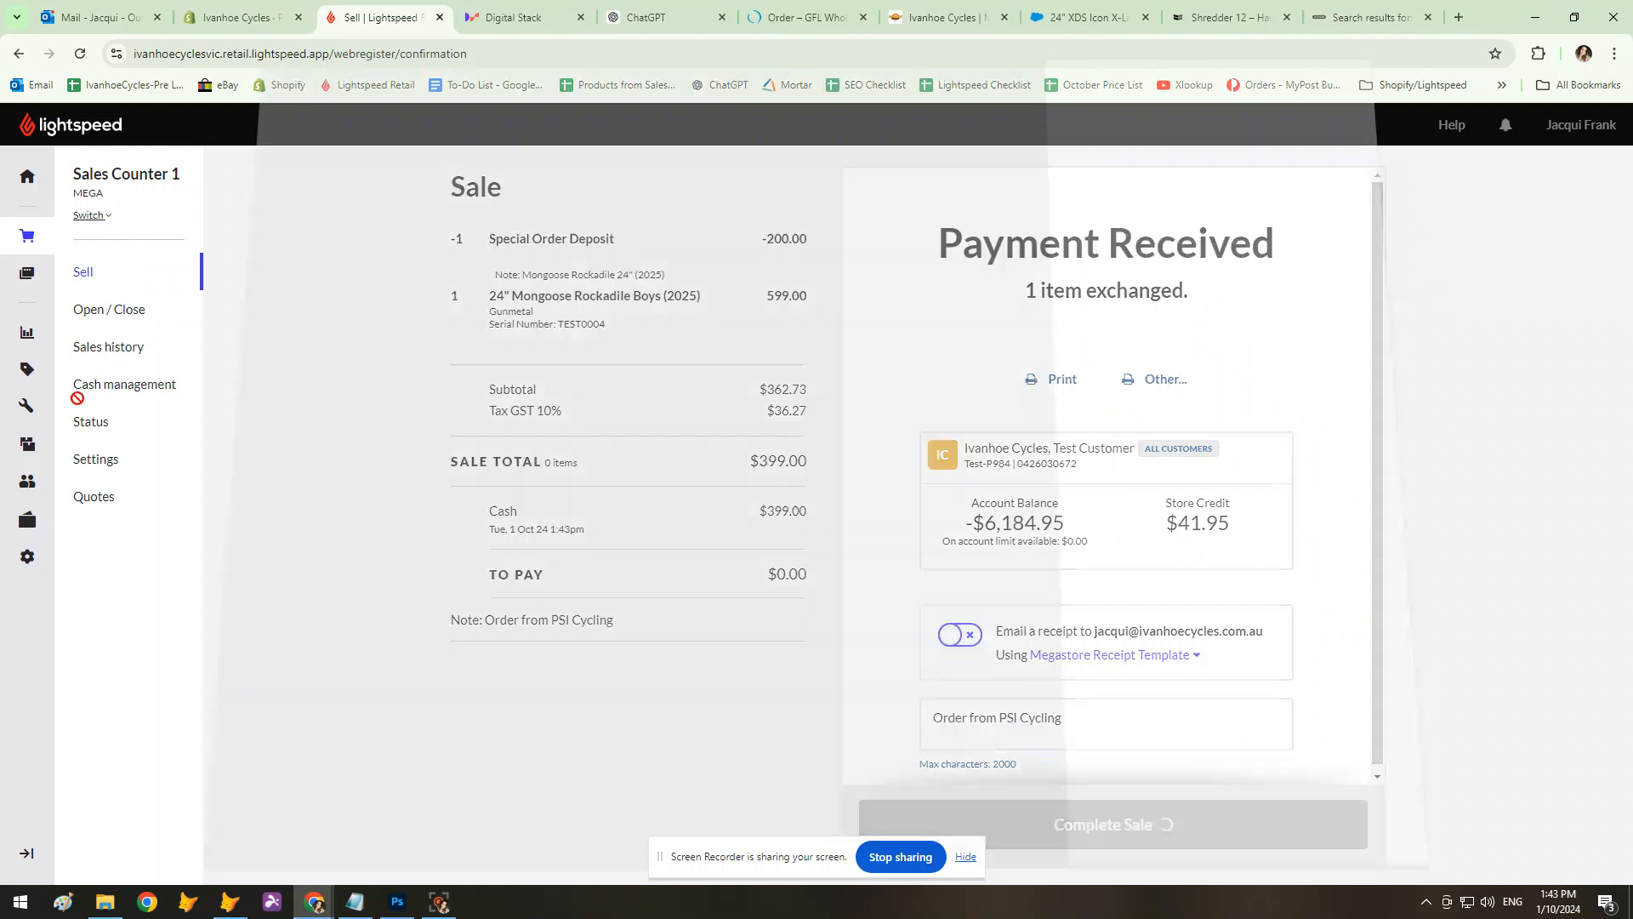
{"action": "left_click", "coordinate": [1255, 770]}
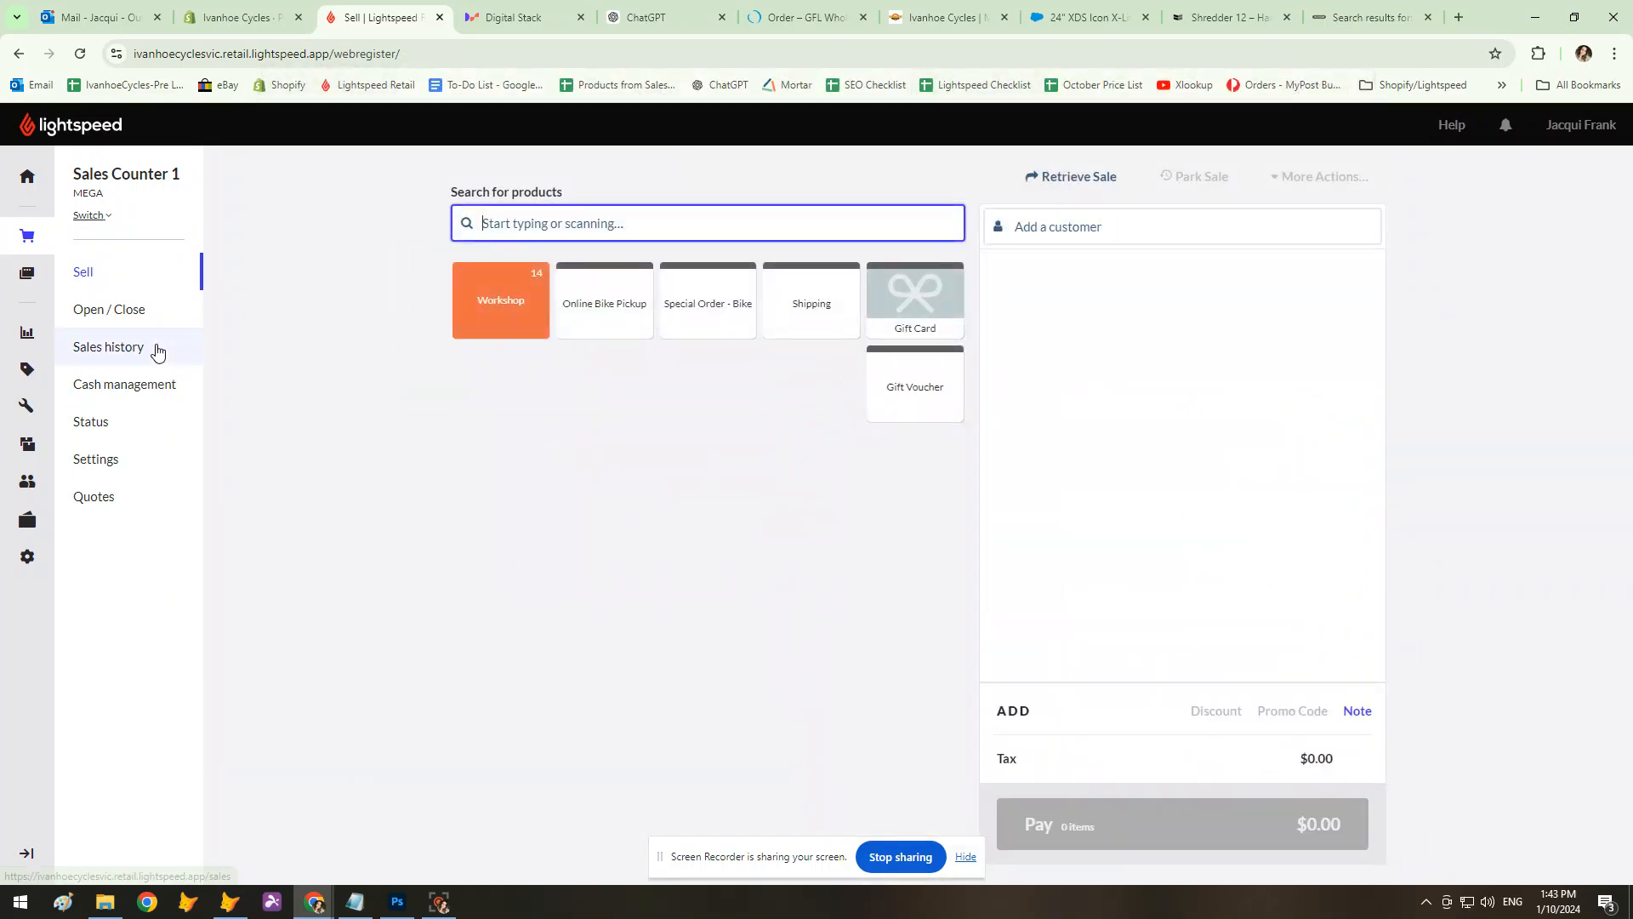
Expand the original deposit sale ME91 in the sales history and open its linked exchange to review the sale details.
{"action": "left_click", "coordinate": [157, 351]}
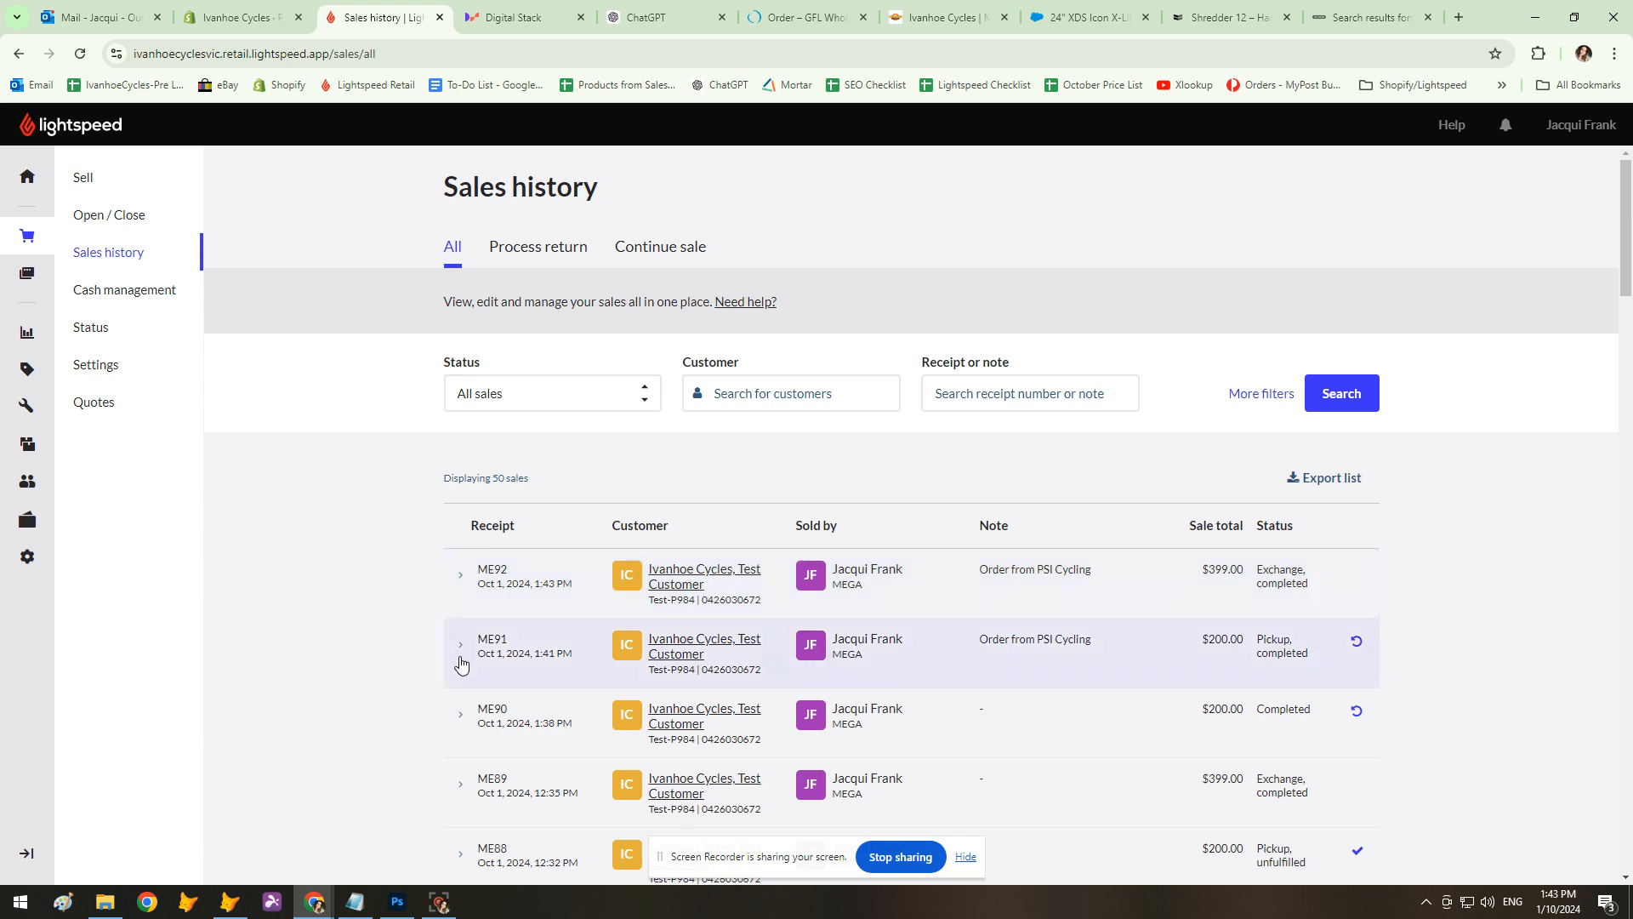
{"action": "scroll", "coordinate": [460, 662], "scroll_direction": "down", "scroll_amount": 2}
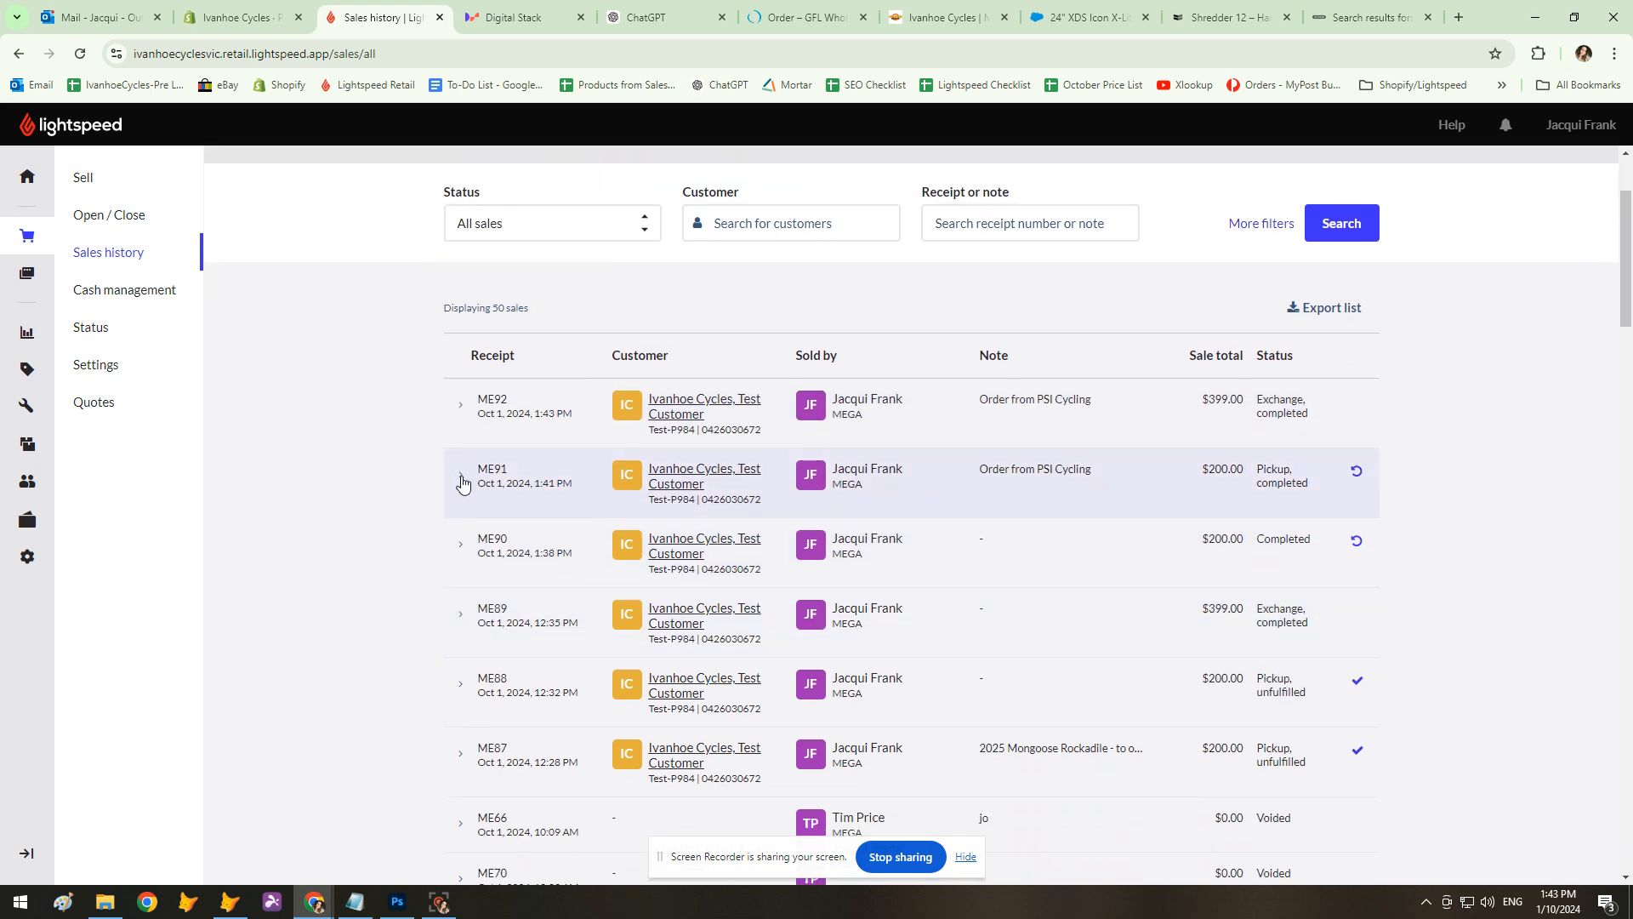
{"action": "left_click", "coordinate": [460, 476]}
{"action": "scroll", "coordinate": [546, 460], "scroll_direction": "down", "scroll_amount": 2}
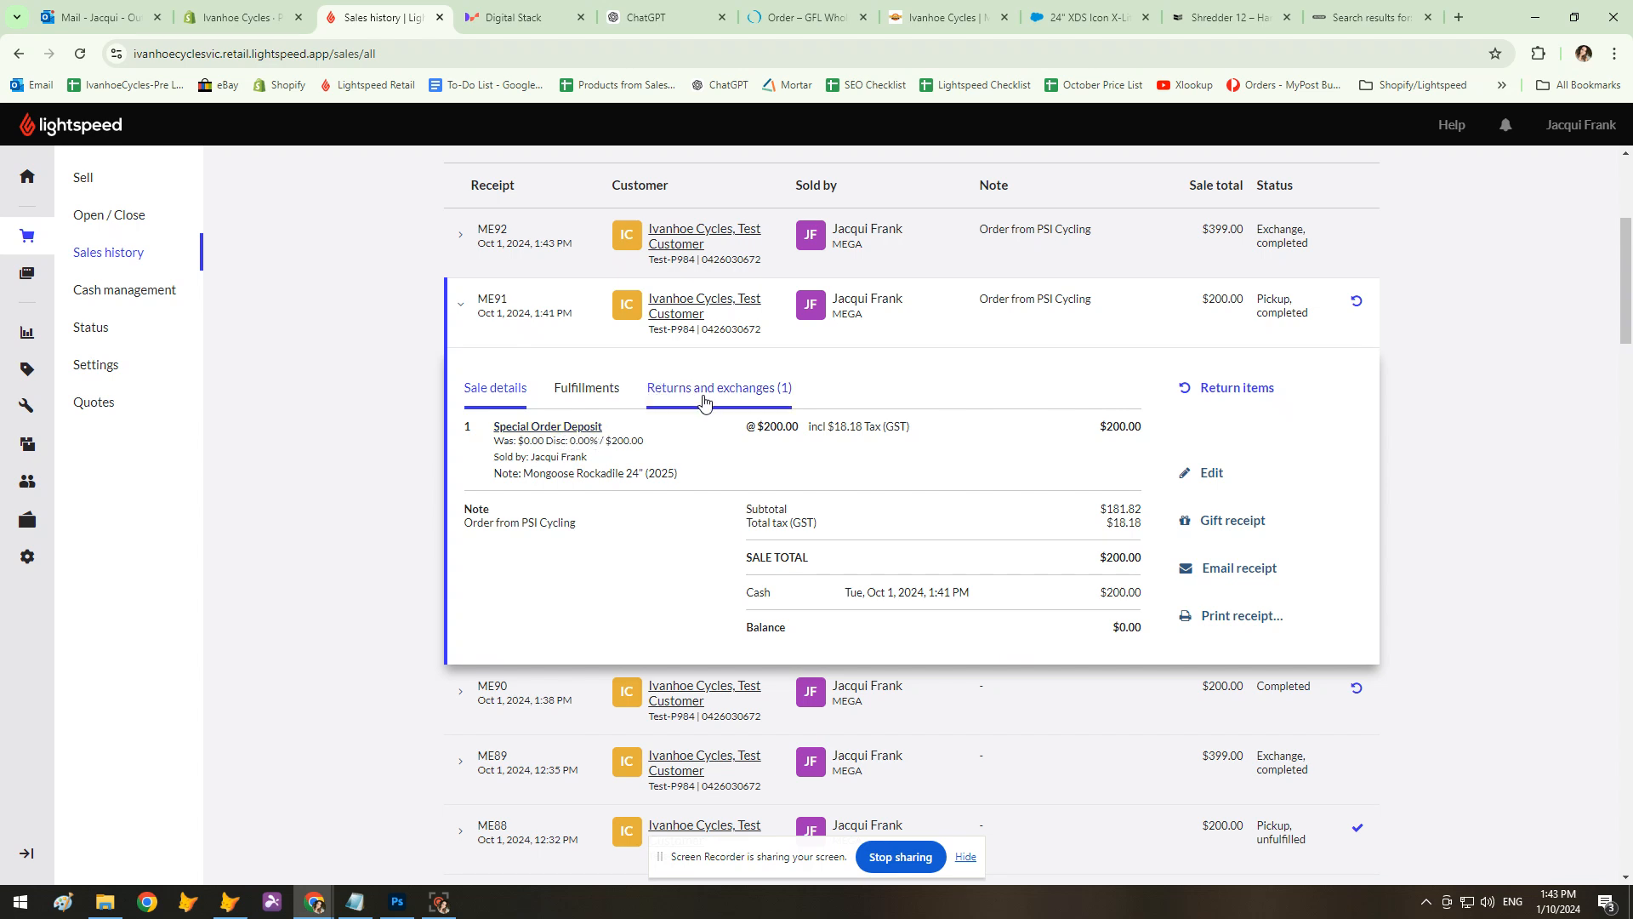
{"action": "left_click", "coordinate": [750, 396]}
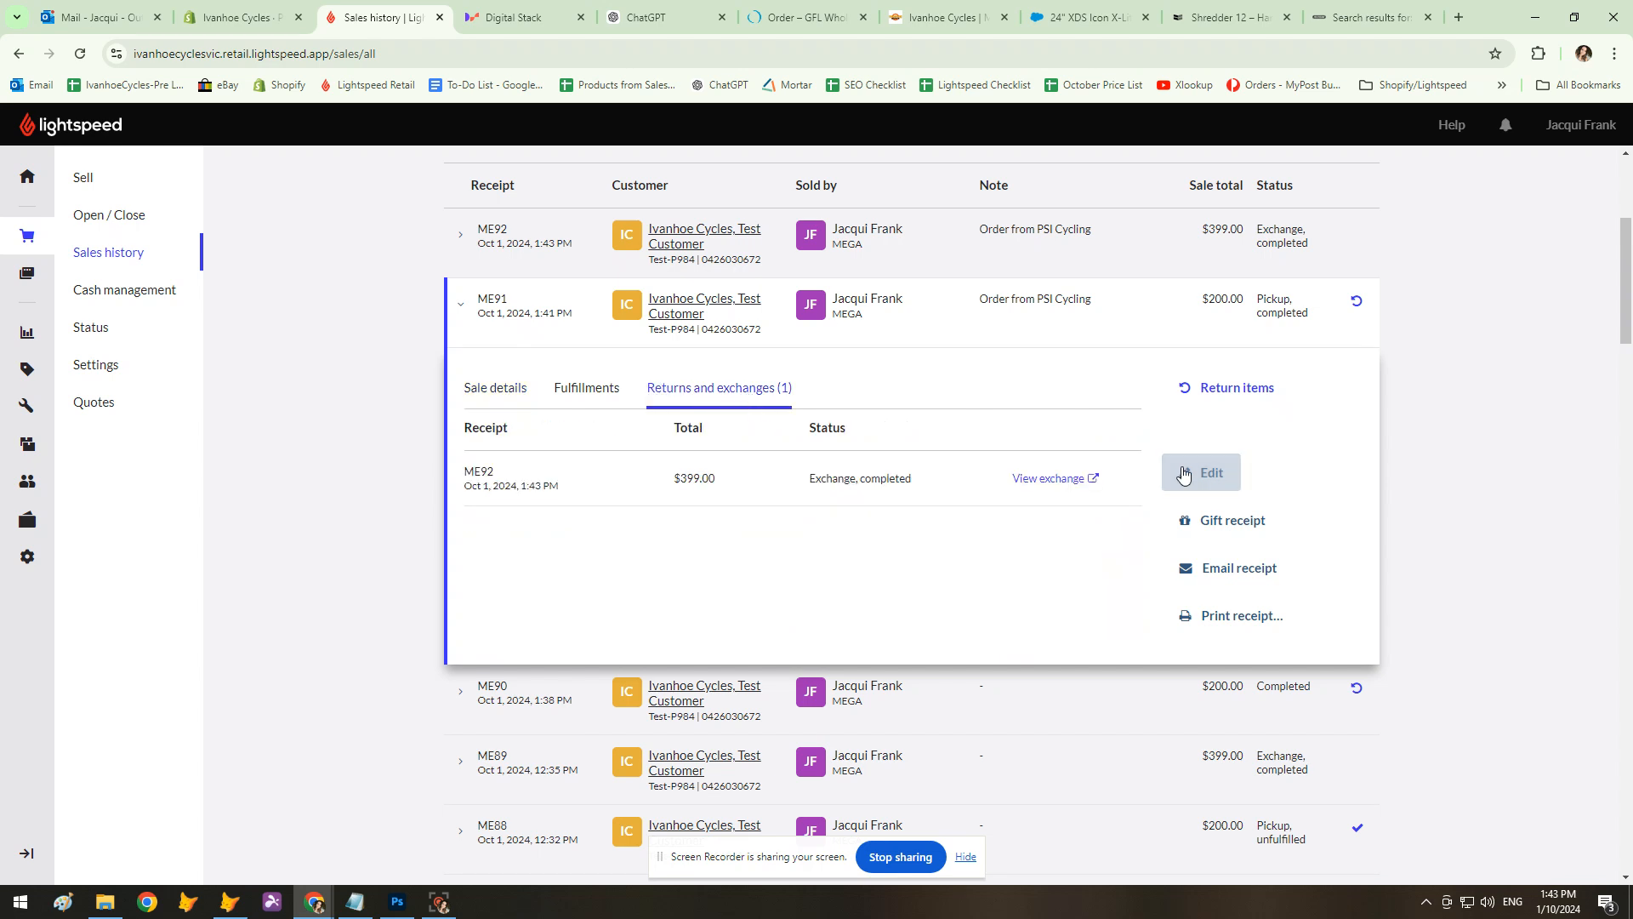
{"action": "left_click", "coordinate": [1051, 478]}
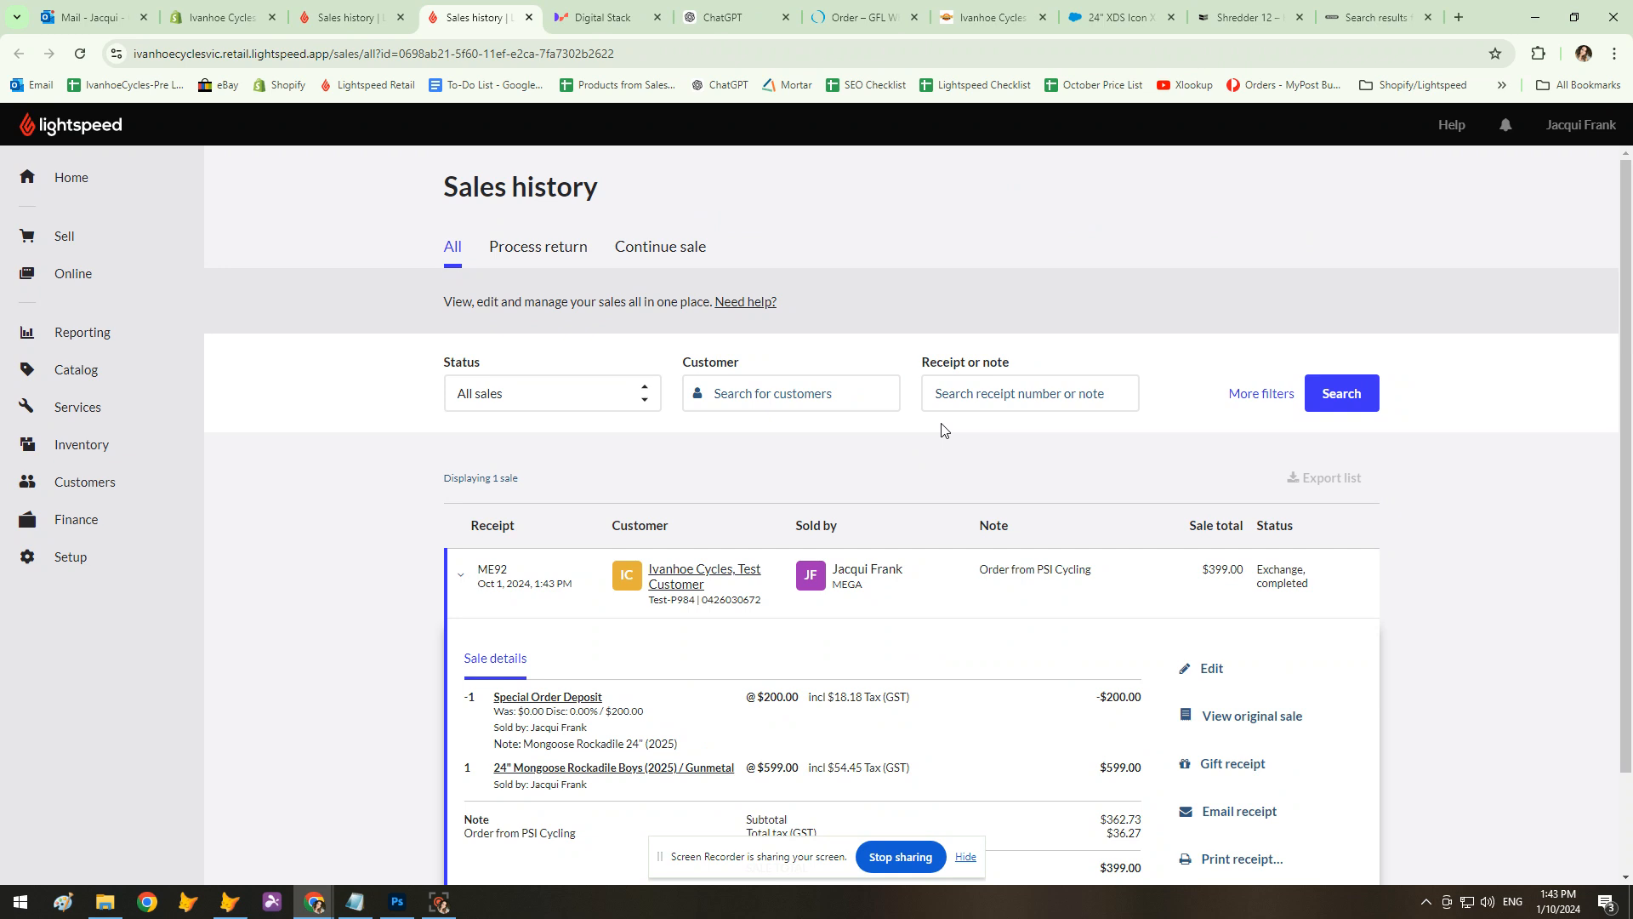
{"action": "scroll", "coordinate": [1089, 502], "scroll_direction": "down", "scroll_amount": 2}
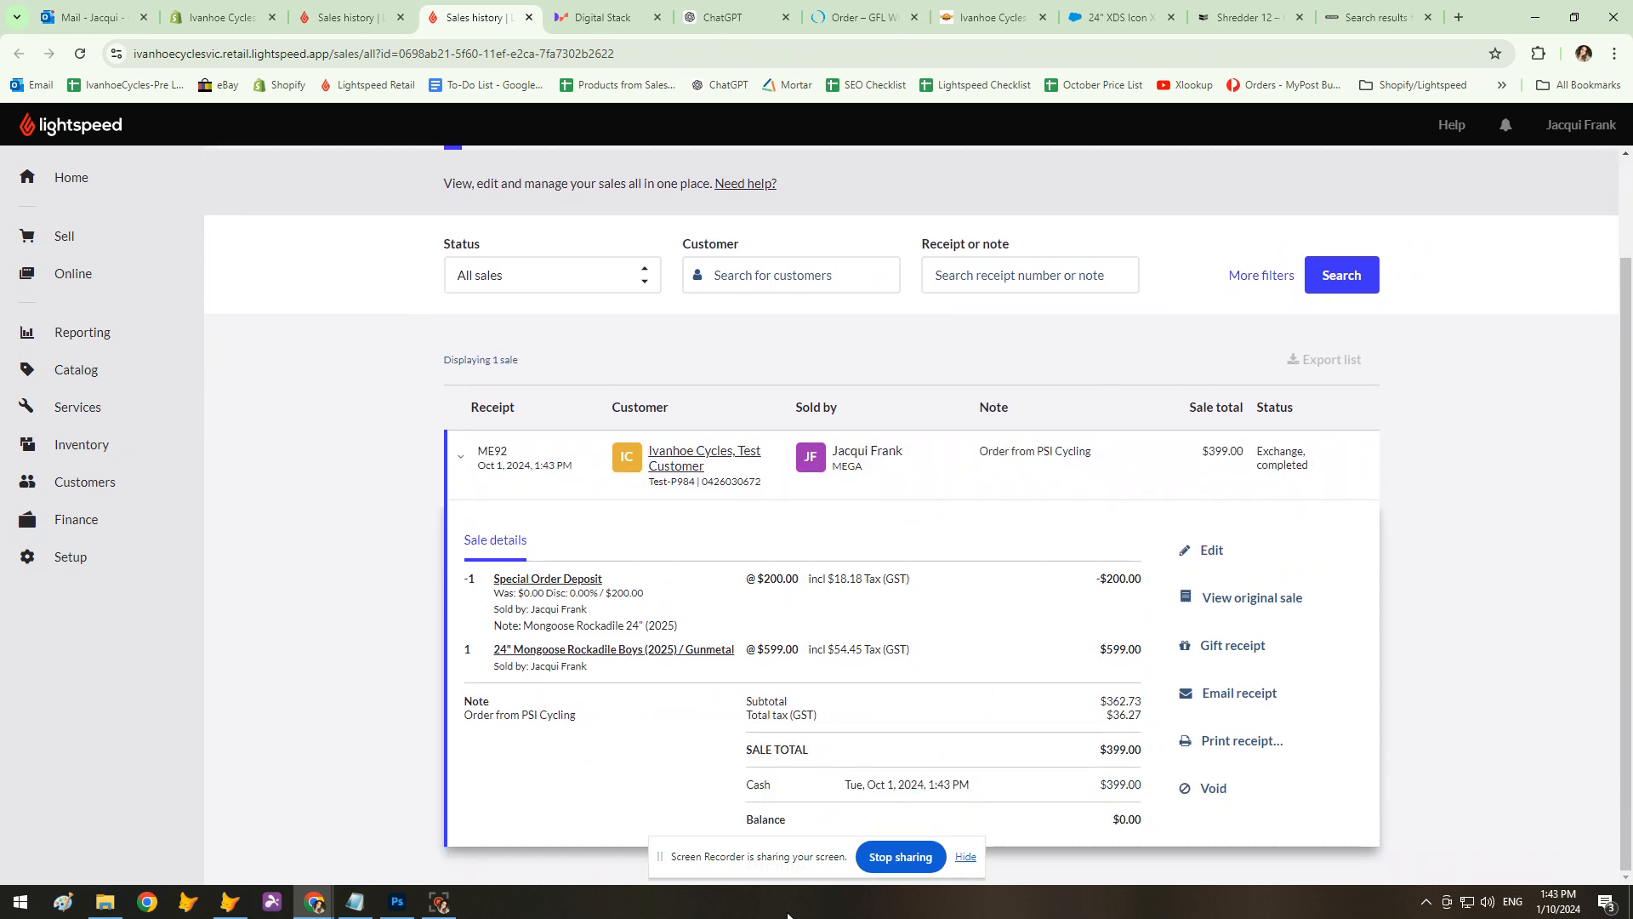